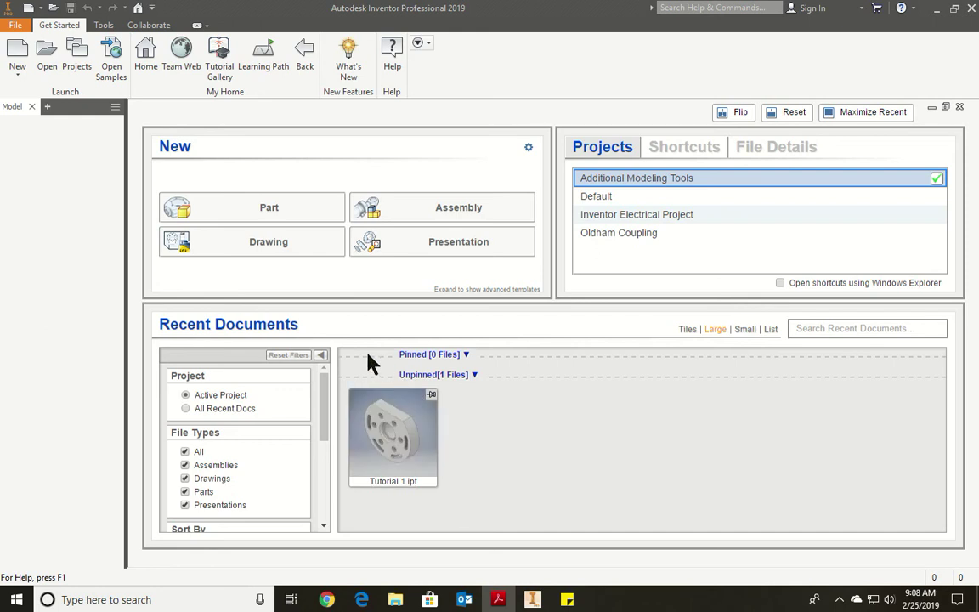
Pin Tutorial 1.ipt in the recent documents, and pin oldham coupling.iam and oldham coupling.idw under the Oldham Coupling project.
click(430, 395)
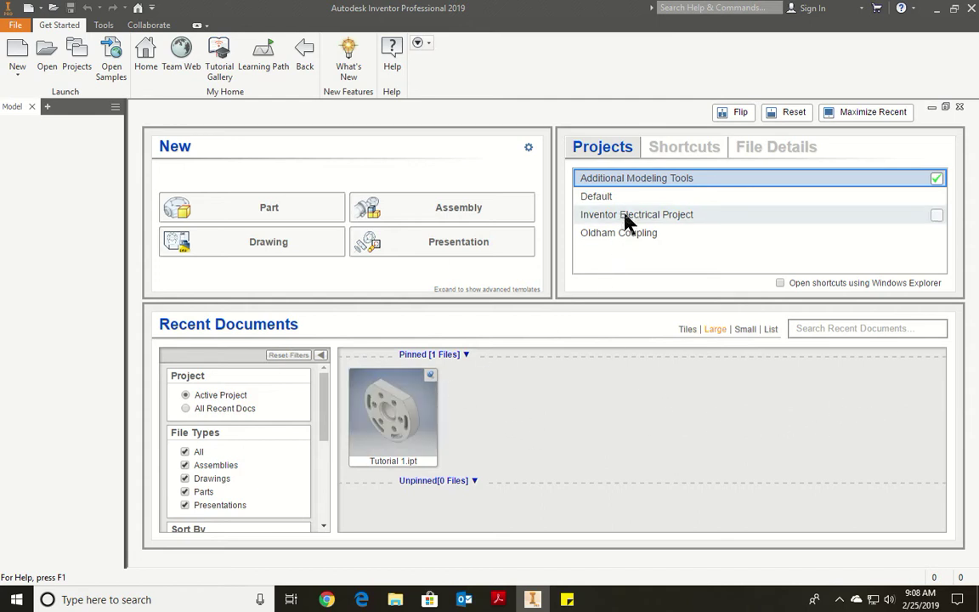
click(629, 234)
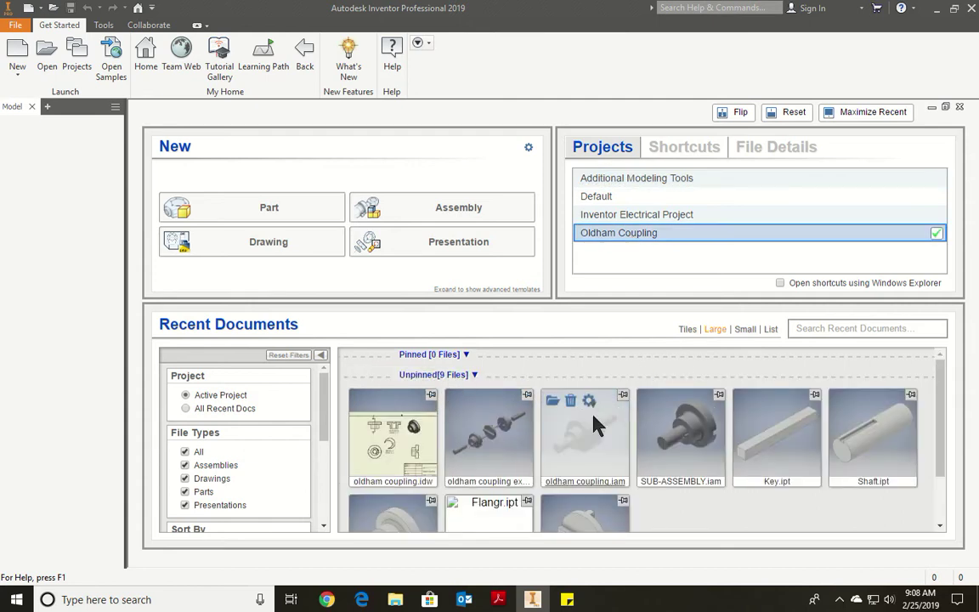
scroll(605, 442, down, 2)
scroll(395, 437, up, 2)
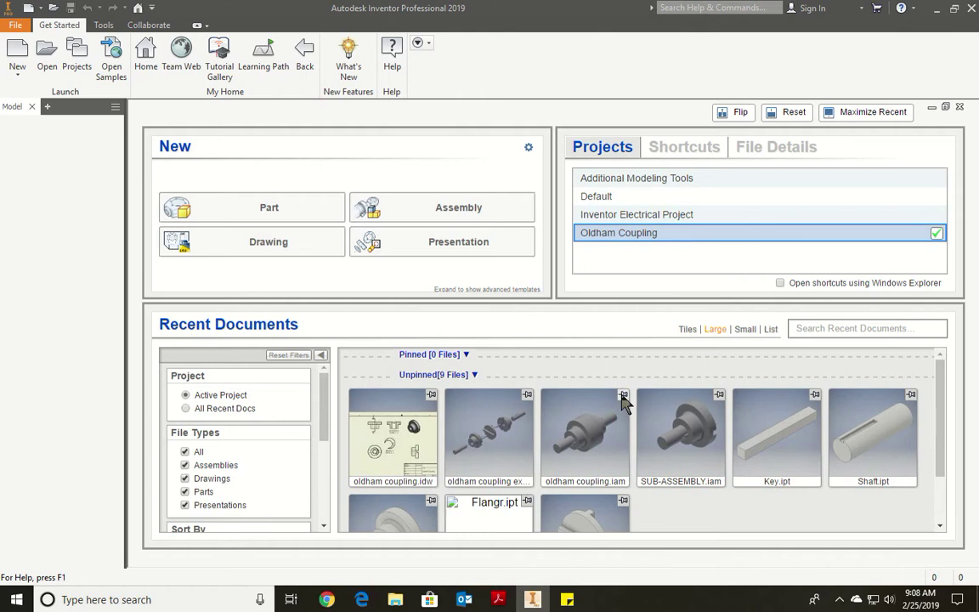
click(622, 399)
scroll(458, 416, down, 2)
click(431, 436)
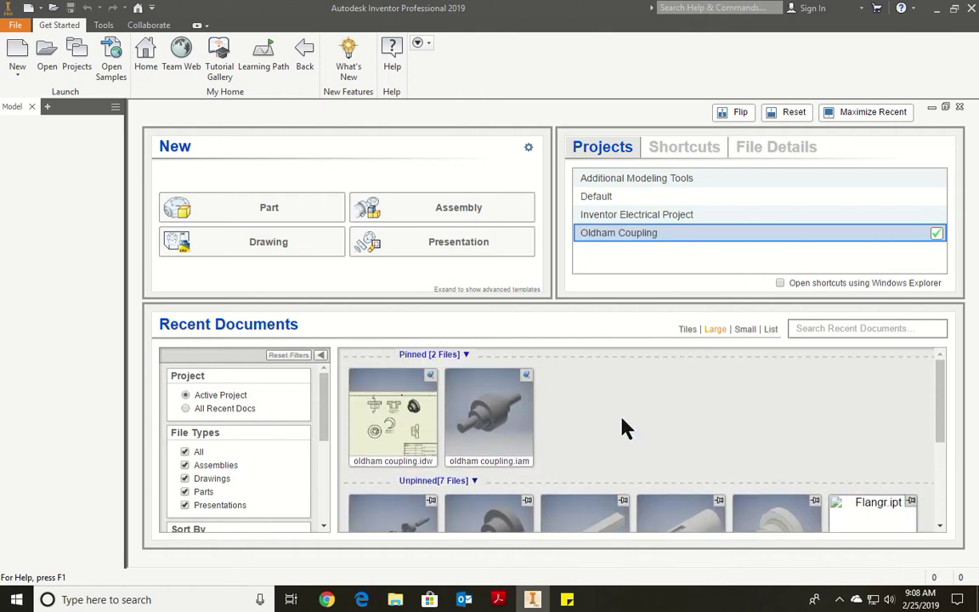
Activate the Additional Modeling Tools project and create a new part.
double_click(623, 182)
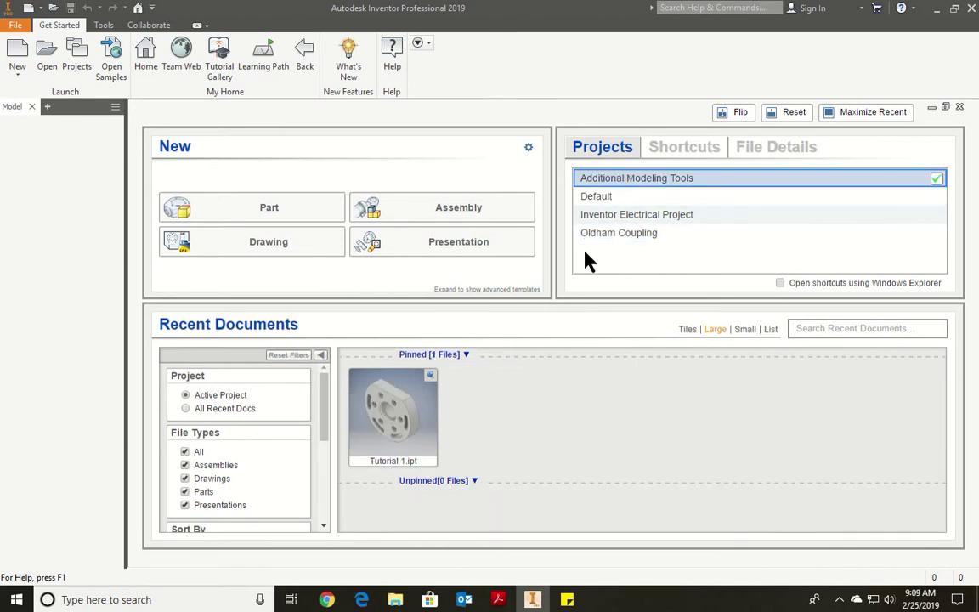
click(299, 219)
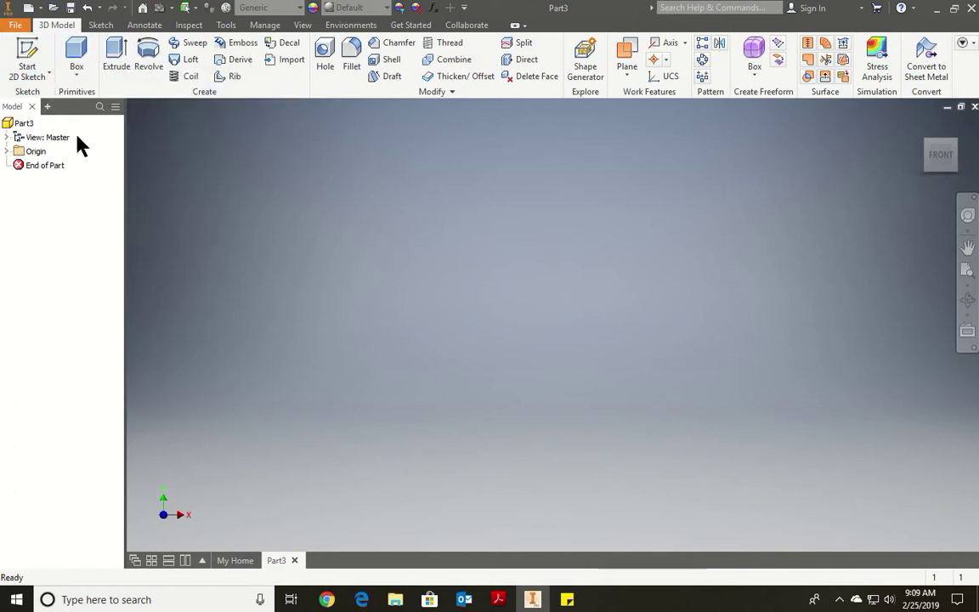
Start a 2D sketch on the YZ plane of the part's origin.
click(34, 51)
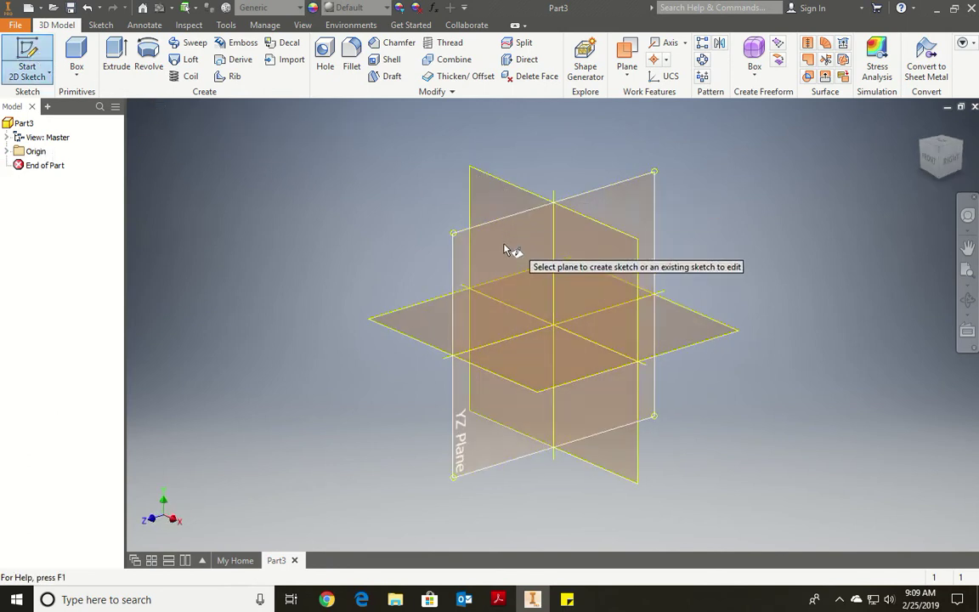
click(7, 150)
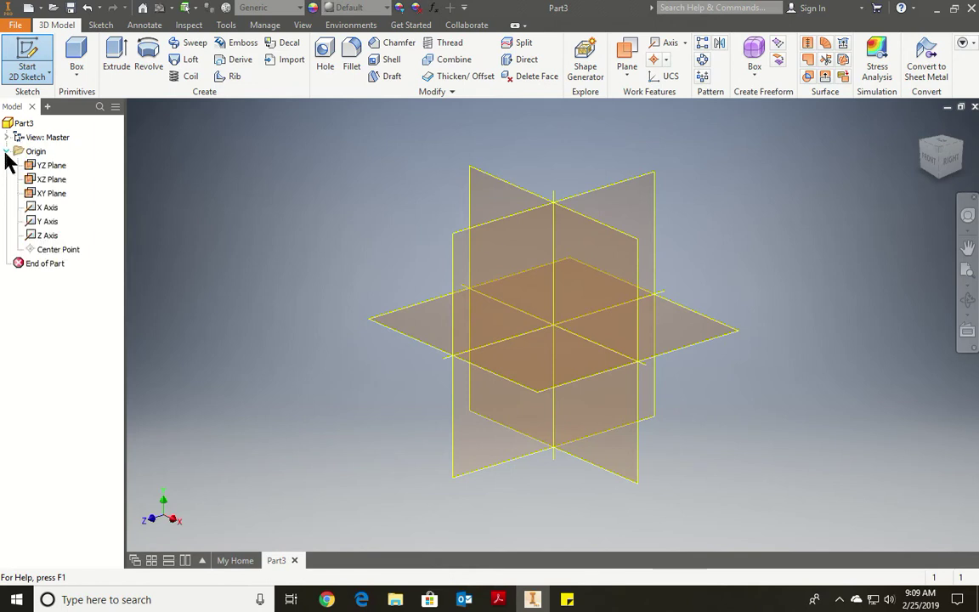
click(59, 166)
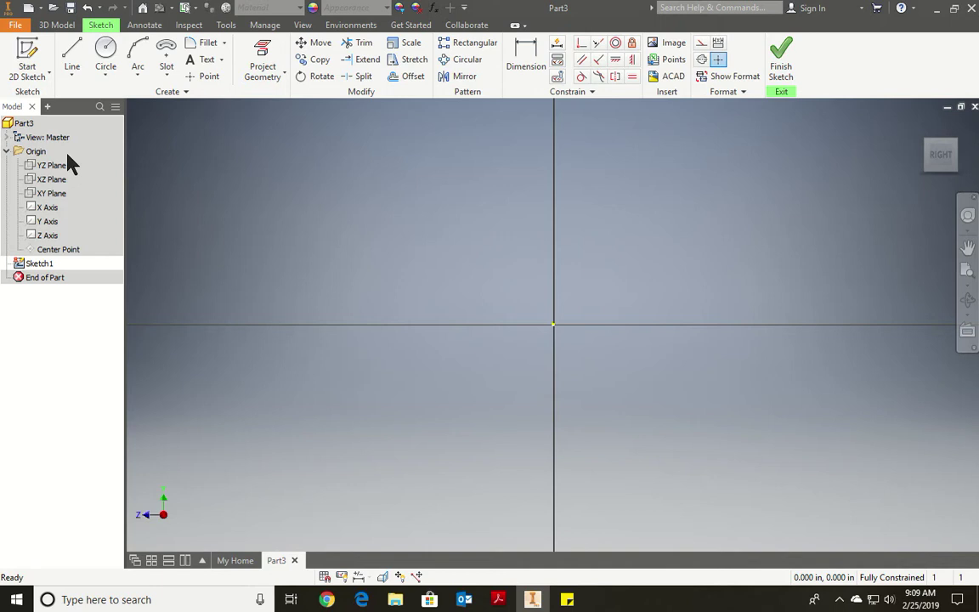
Draw a 1.575 in horizontal line from the origin in the positive Z direction.
click(73, 48)
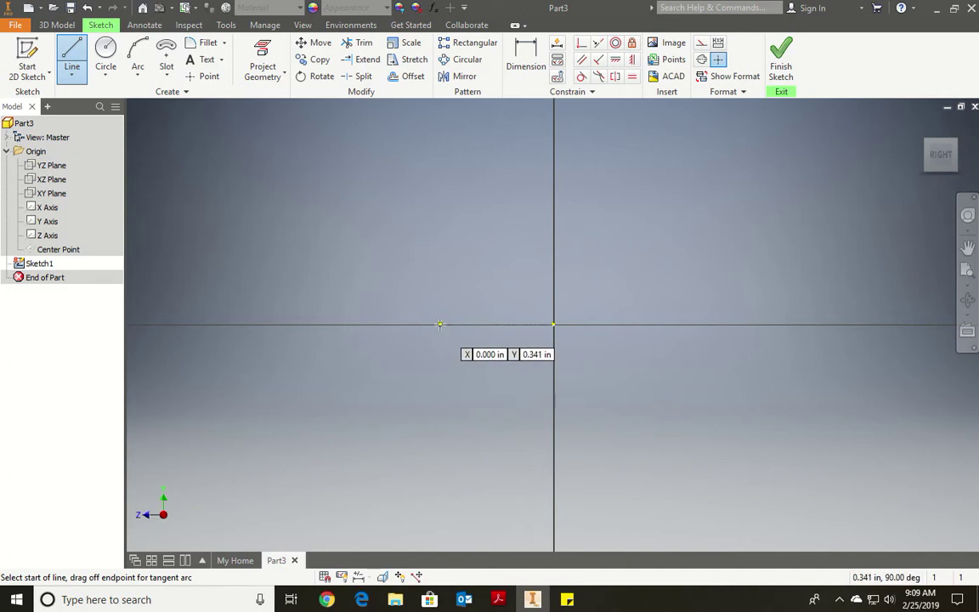
click(553, 324)
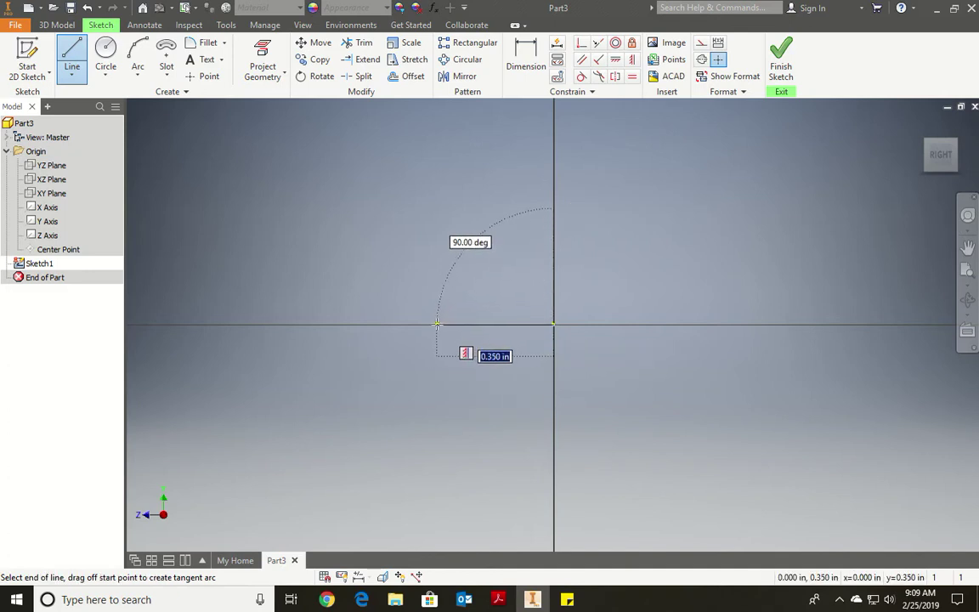
text(1.575)
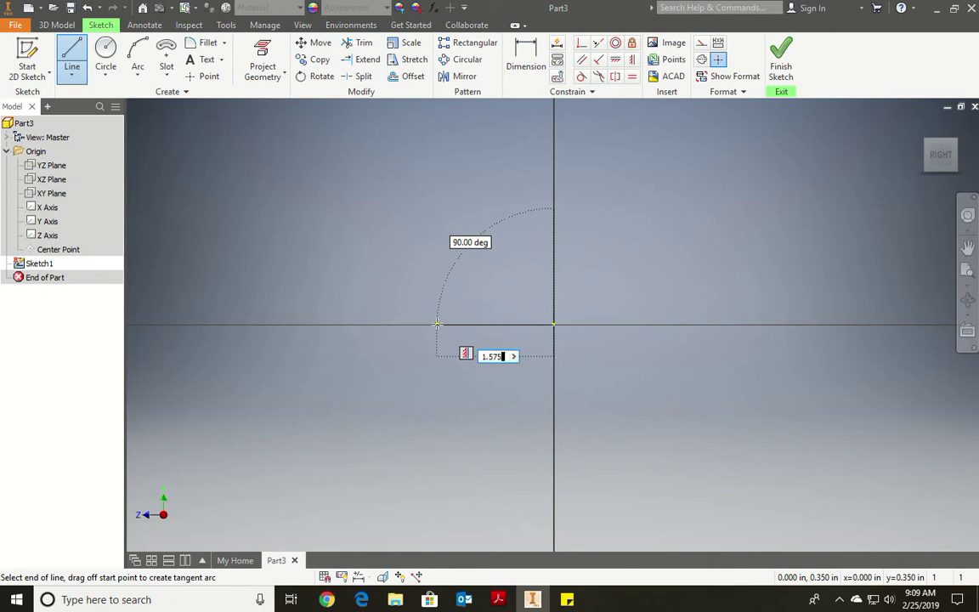
key(Return)
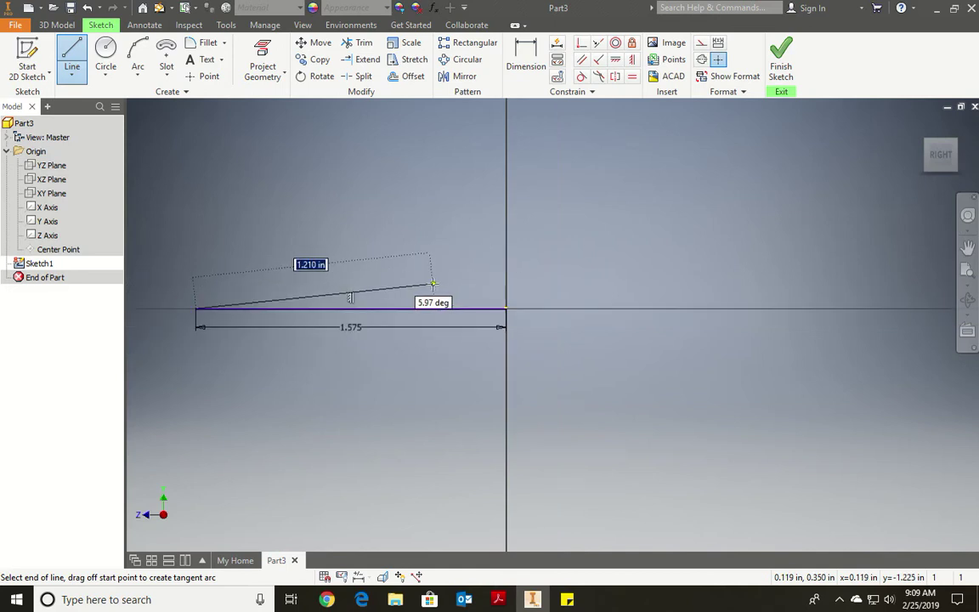
key(Escape)
Draw a 1.575 in vertical line upward from the origin to form an L with the horizontal line.
click(81, 55)
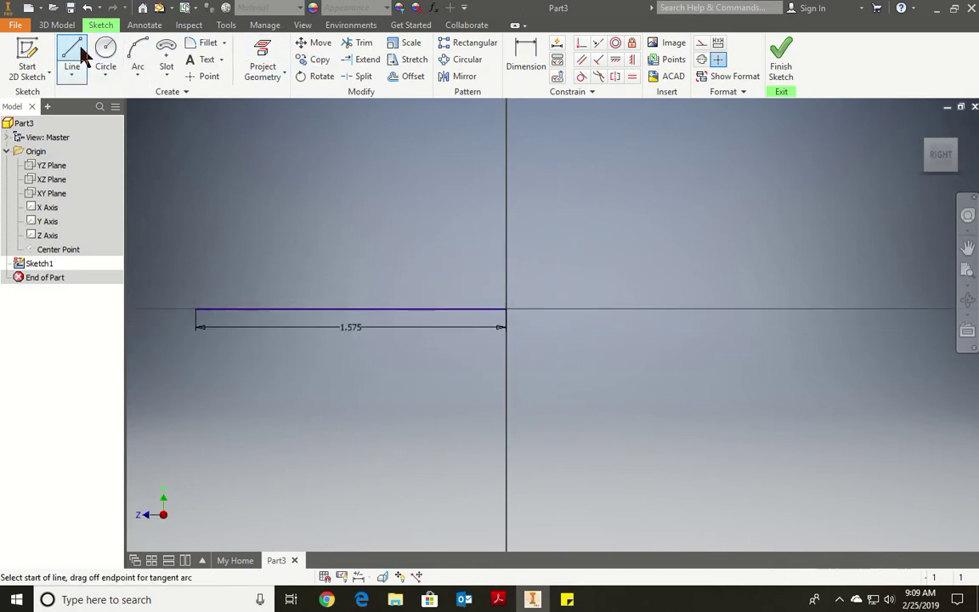
click(506, 309)
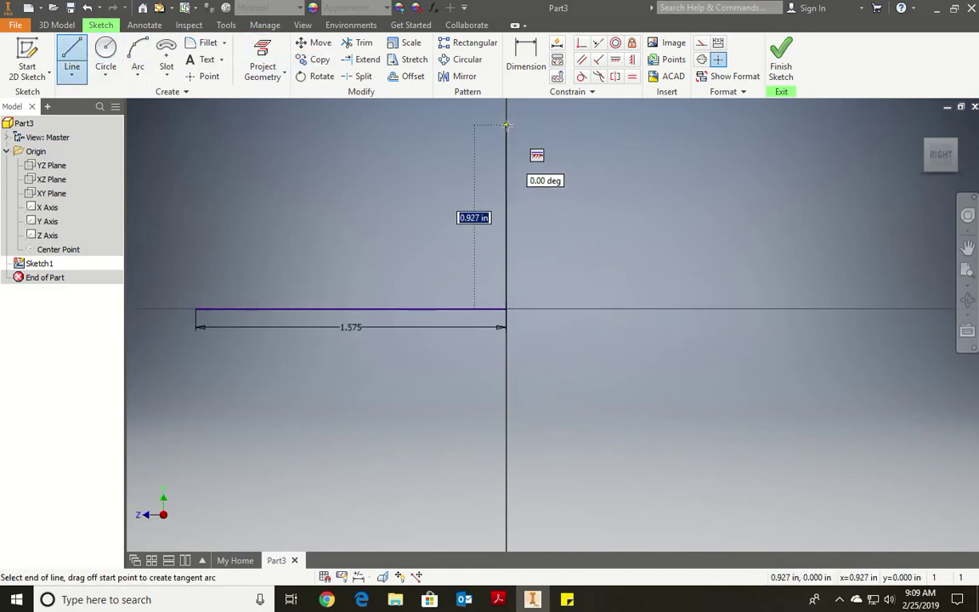
text(1.575)
key(Return)
scroll(584, 369, down, 5)
key(Escape)
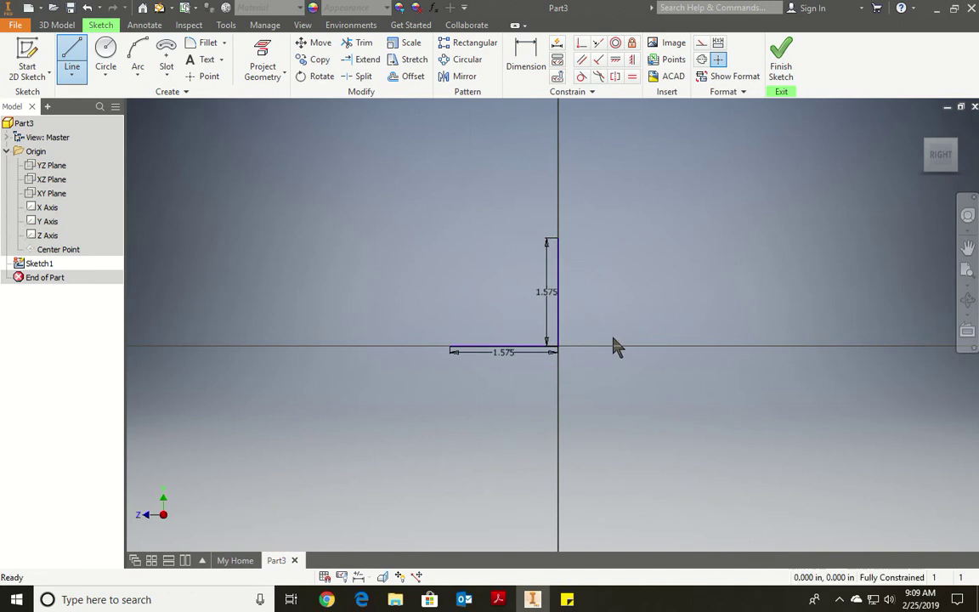
Reposition the two line dimensions outside the L, the vertical one beyond the upright line and the horizontal one farther below the base line.
click(549, 287)
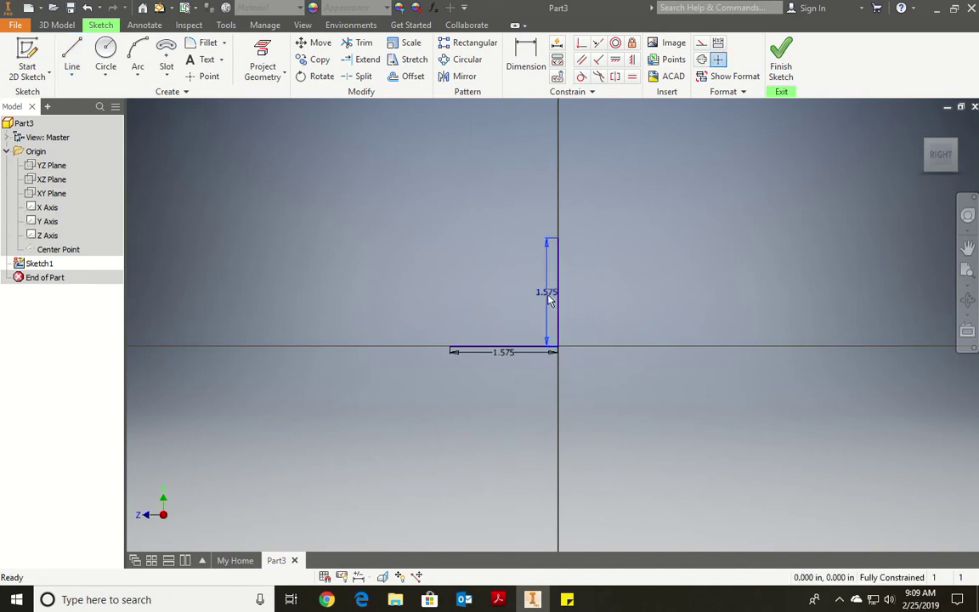
scroll(557, 293, up, 5)
drag(523, 306, 634, 310)
scroll(563, 333, down, 3)
scroll(546, 389, up, 4)
drag(504, 415, 505, 443)
scroll(510, 440, down, 3)
drag(629, 338, 619, 334)
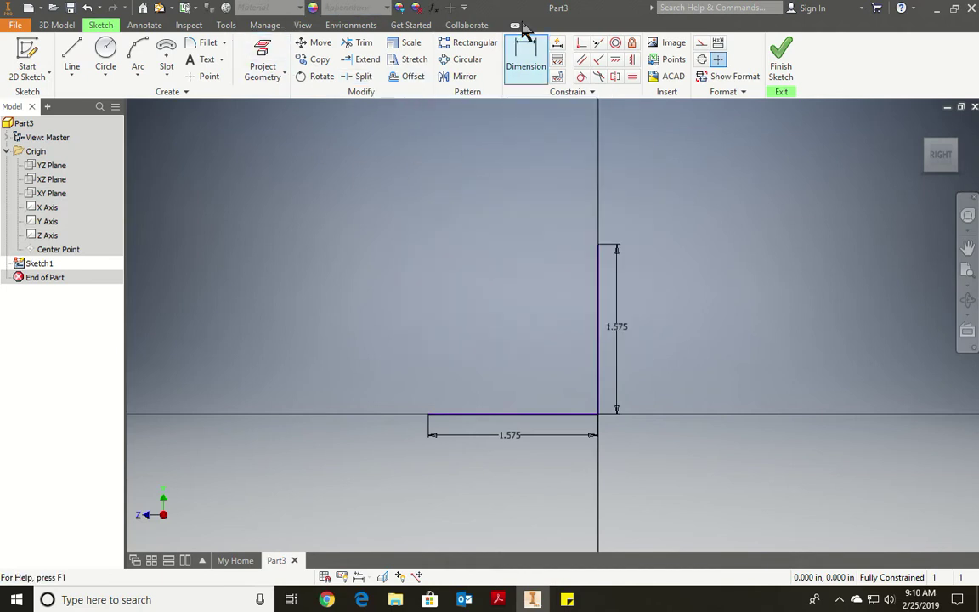
Offset the two connected L lines inward by 0.472 in.
click(410, 78)
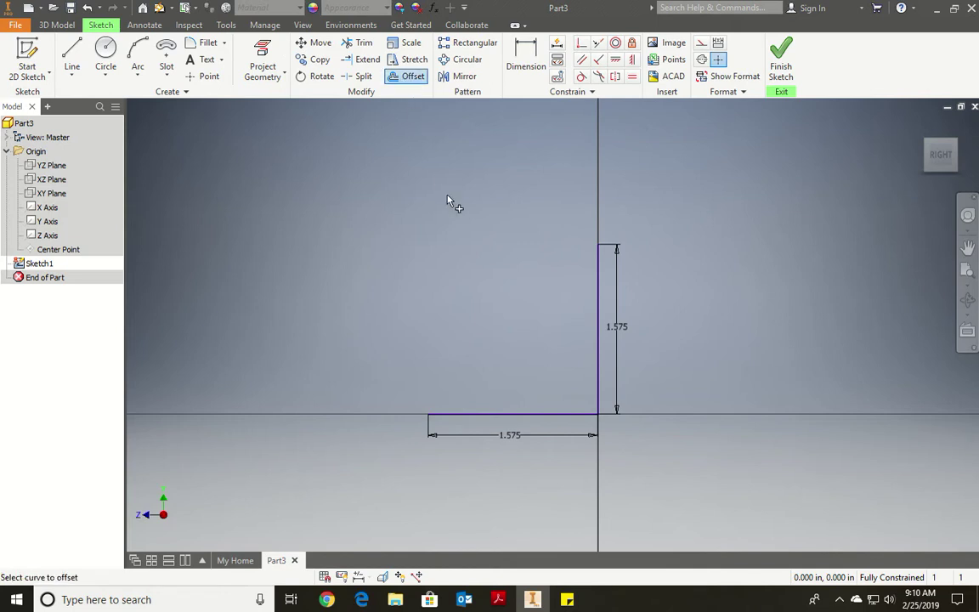
click(598, 374)
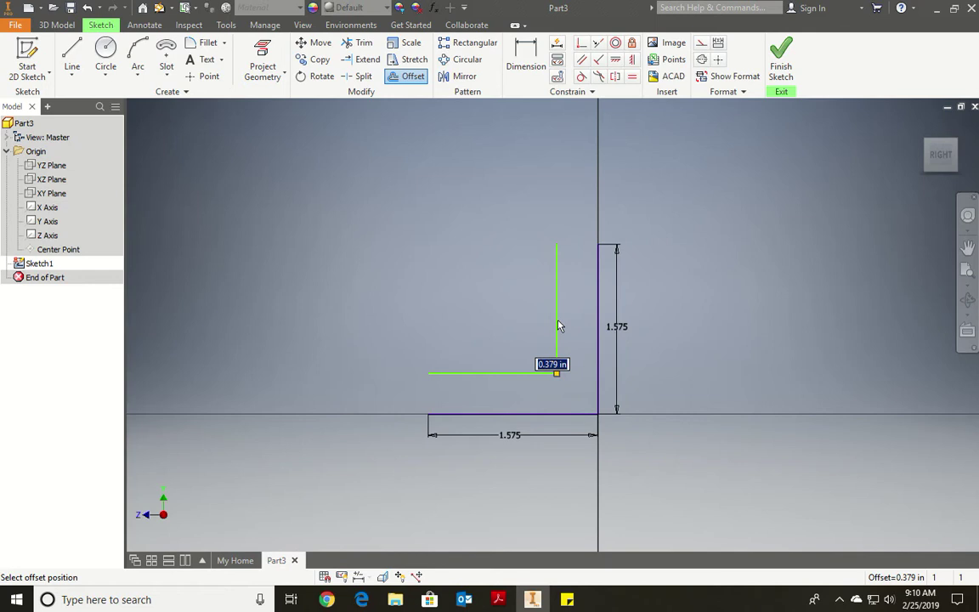
text(.47)
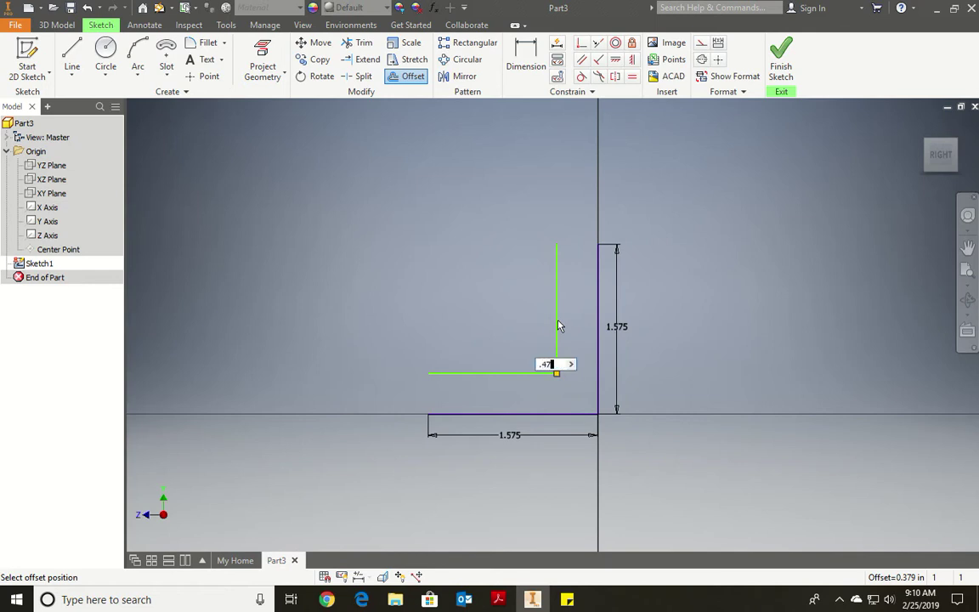
text(2)
key(Return)
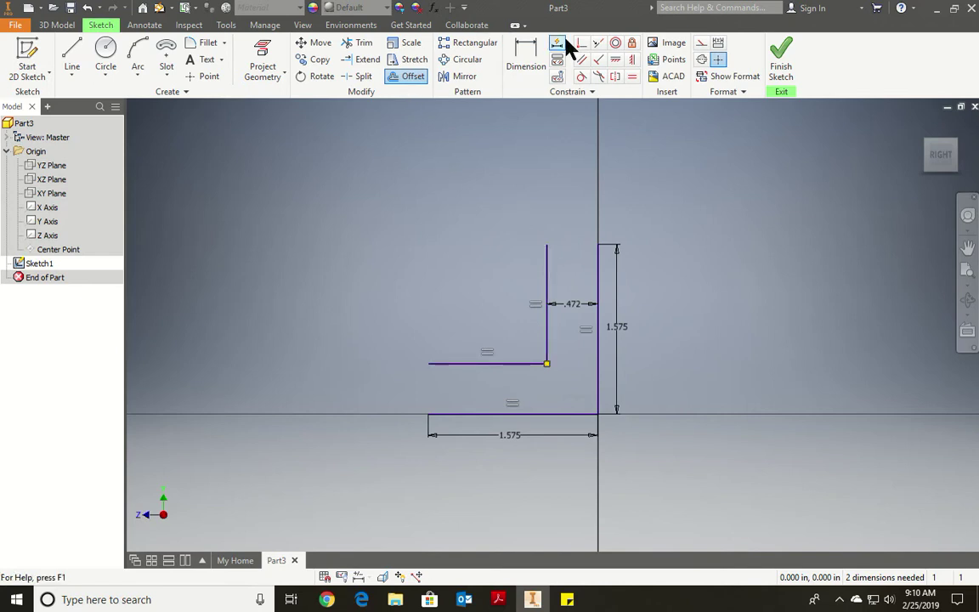
Close the L-shaped profile with short lines joining the open ends of the original and offset lines.
click(73, 52)
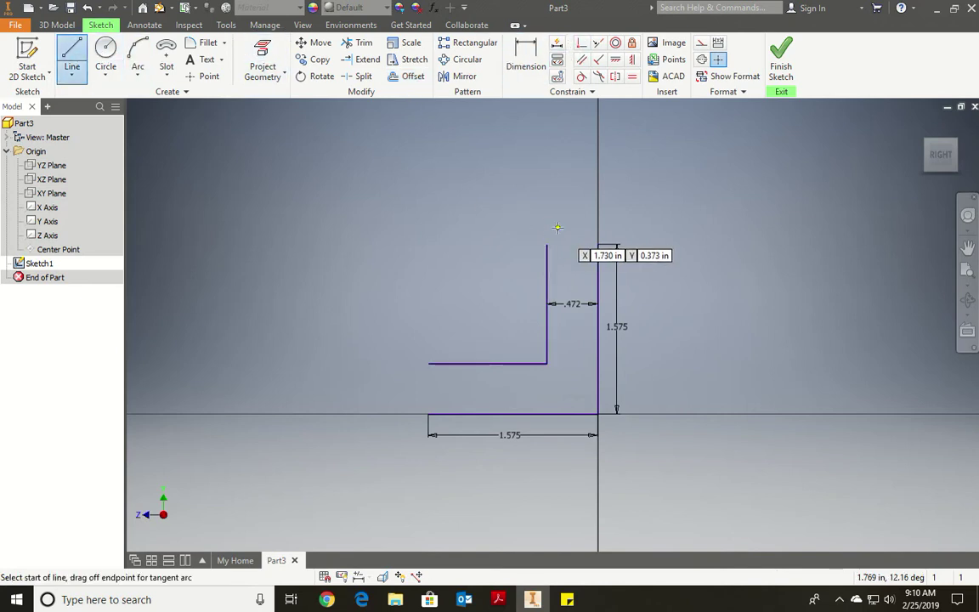
click(598, 245)
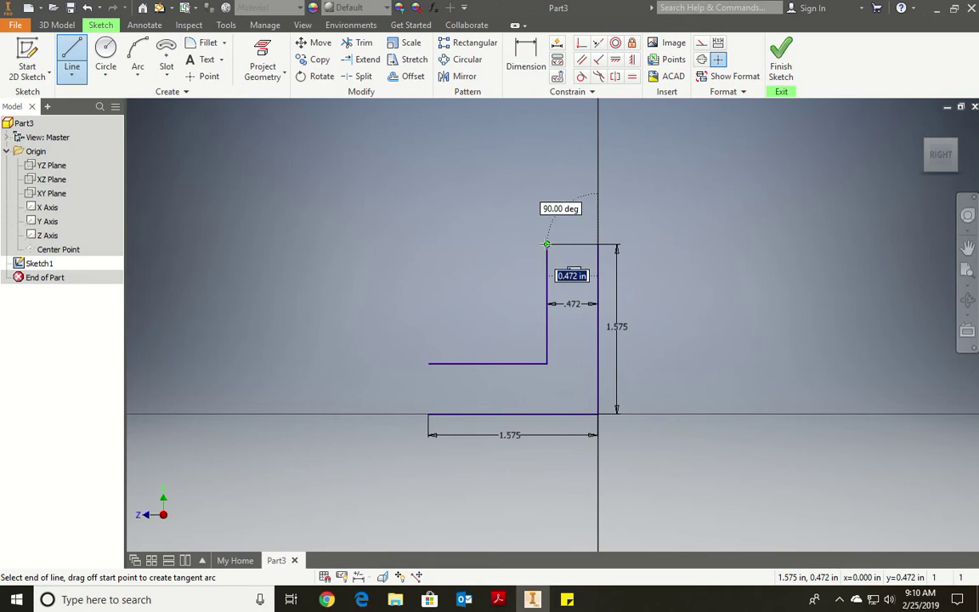
double_click(547, 244)
click(428, 414)
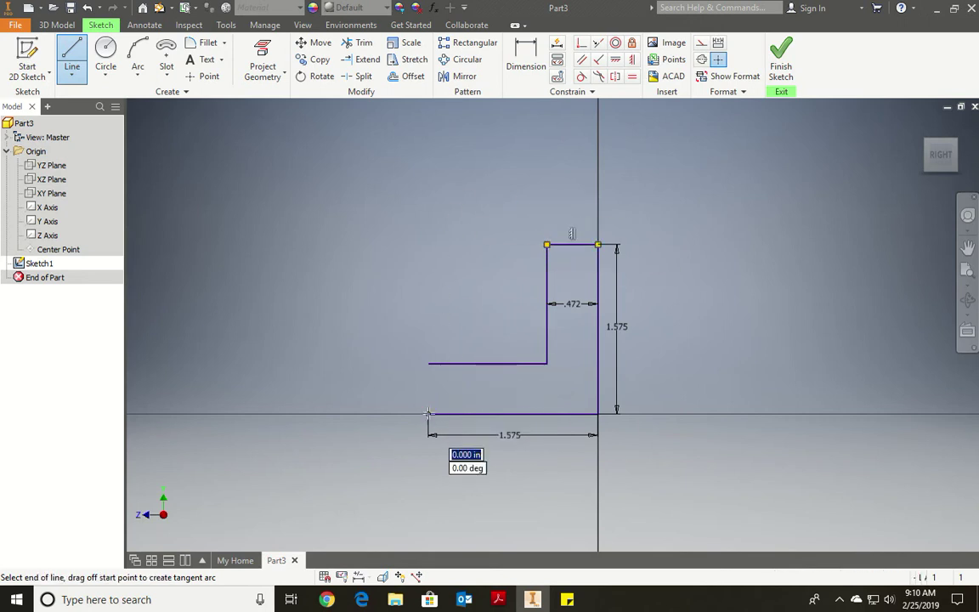
double_click(429, 364)
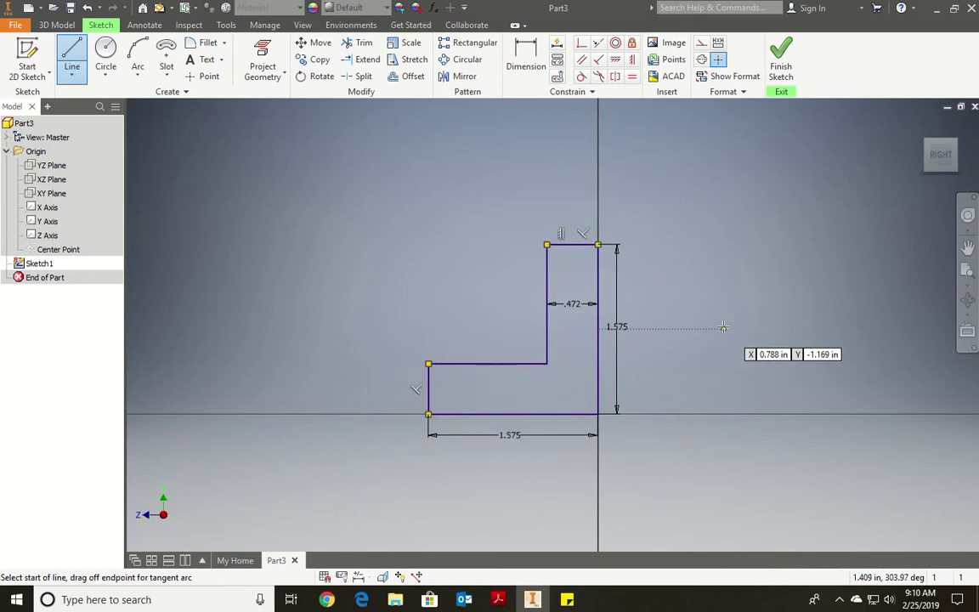
key(Escape)
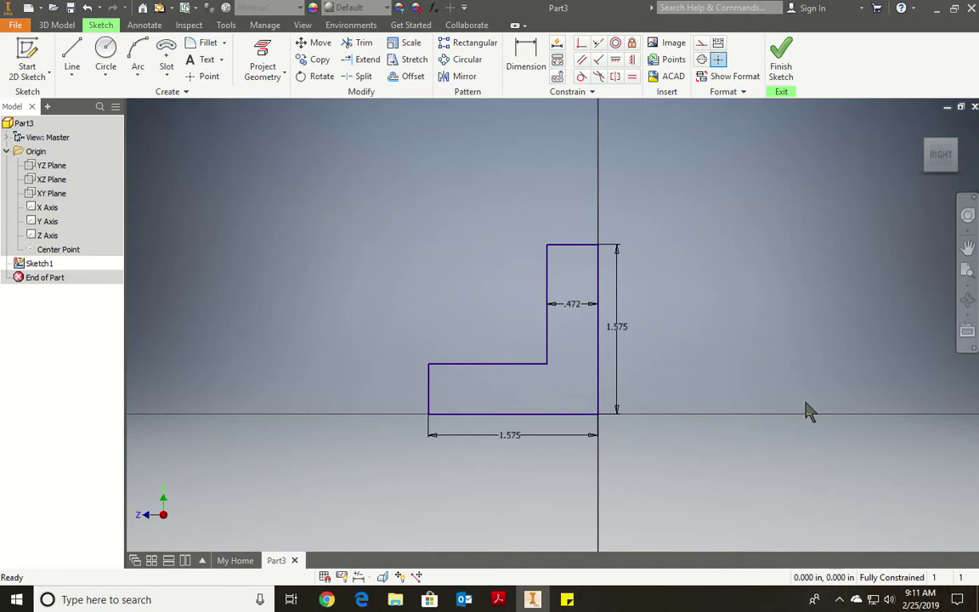
Finish the sketch and extrude the L-shaped profile symmetrically about its plane by a total distance of 1.575 in.
click(786, 56)
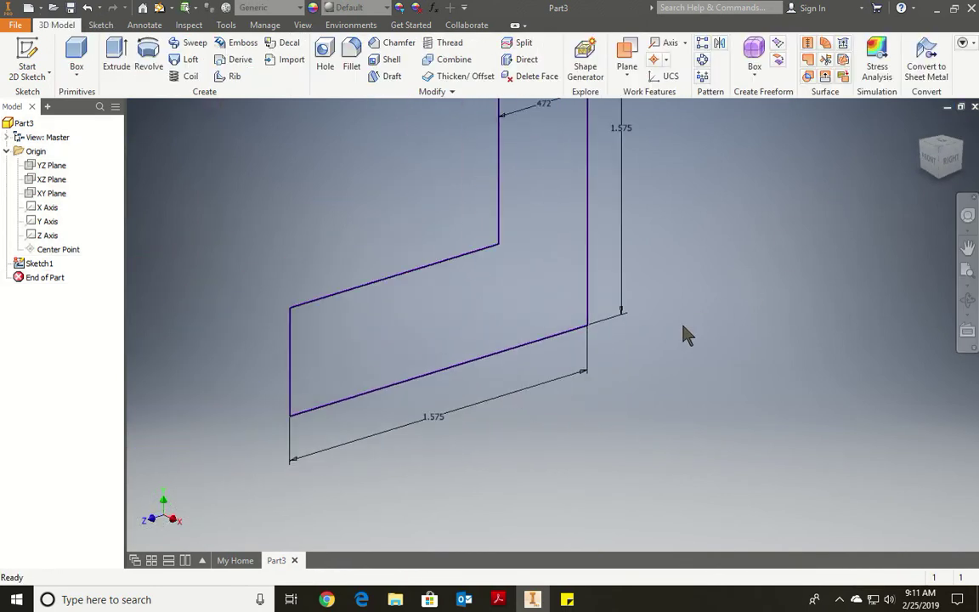
click(116, 56)
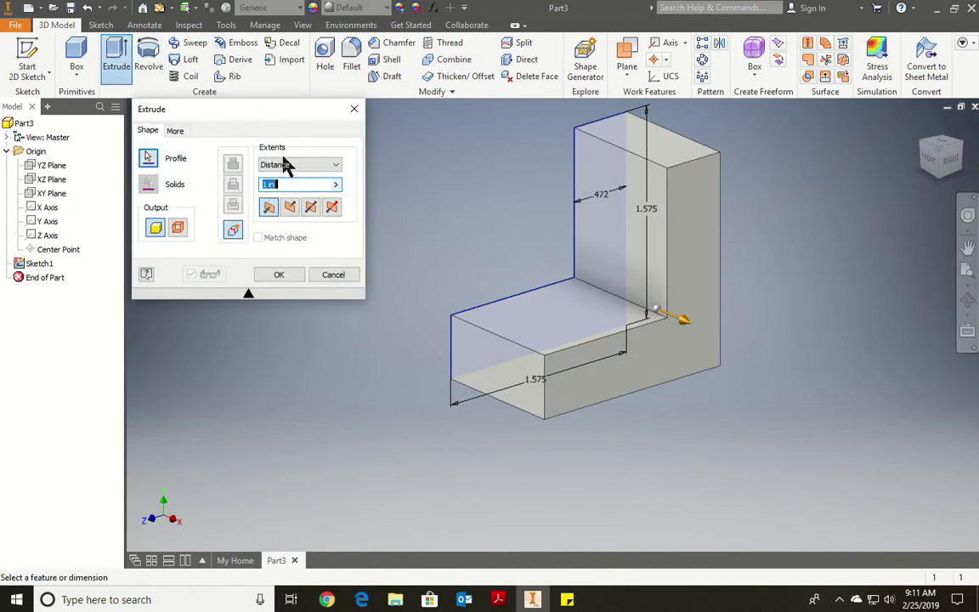
click(311, 207)
click(288, 185)
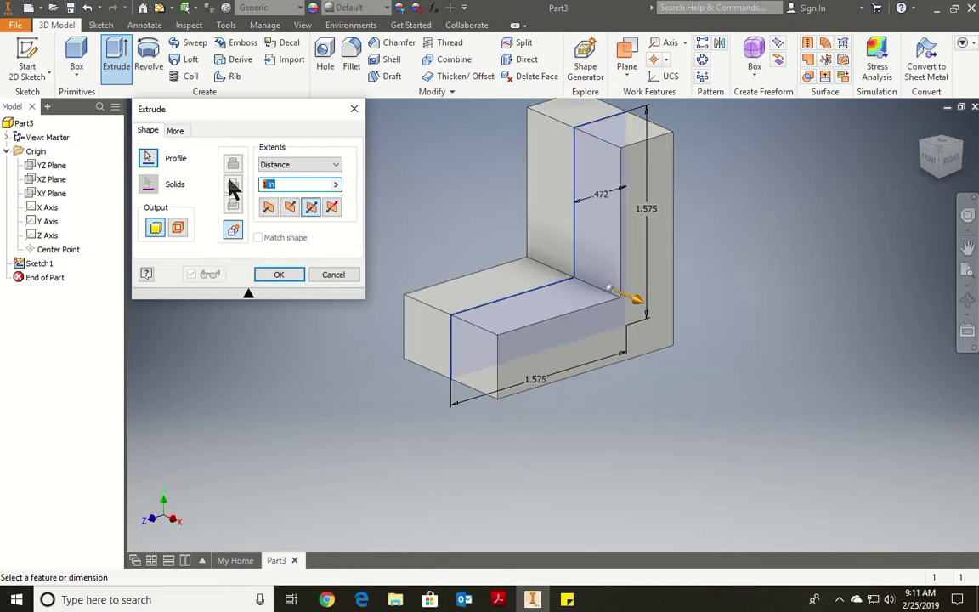
text(1.575)
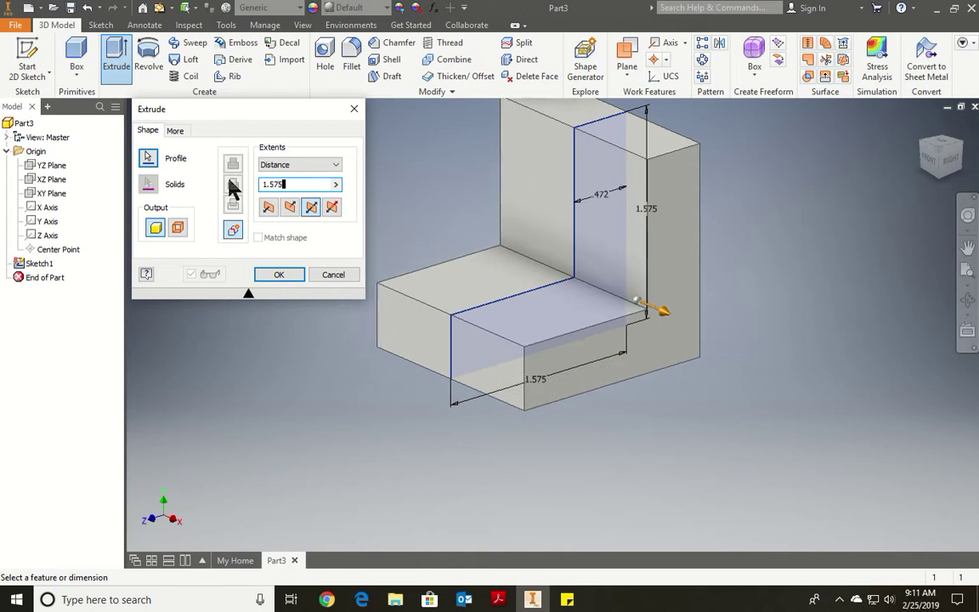
click(273, 273)
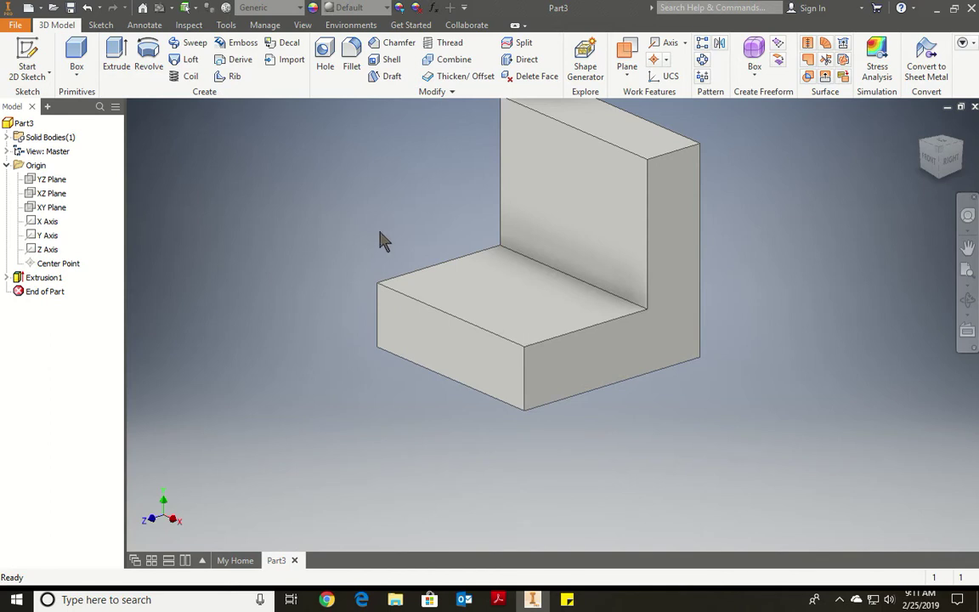
Save the L-shaped part in the Additional Modeling Tools folder under the file name Tutorial 2.
scroll(490, 338, down, 2)
scroll(524, 302, up, 3)
middle_drag(524, 301, 479, 365)
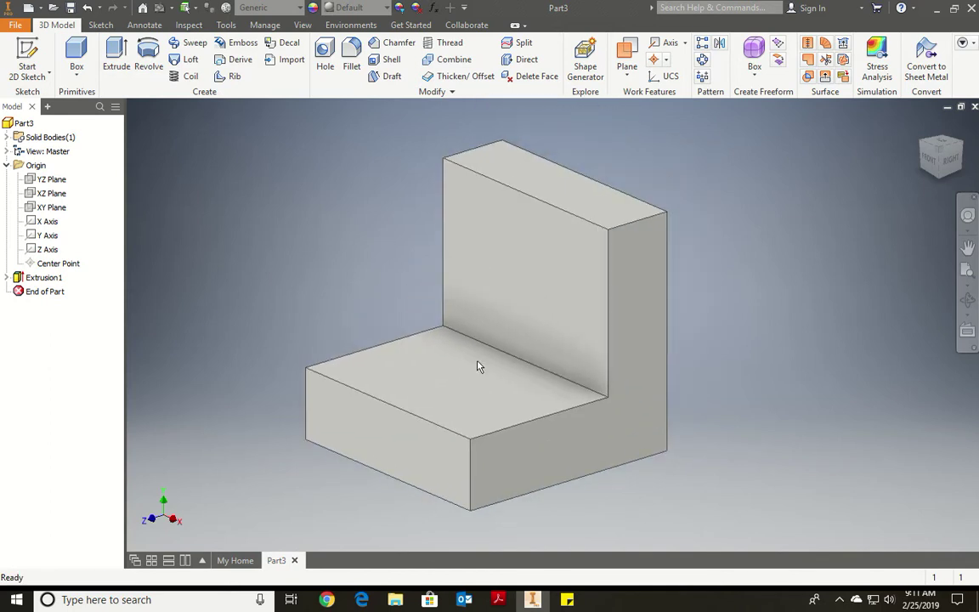
click(15, 24)
click(38, 174)
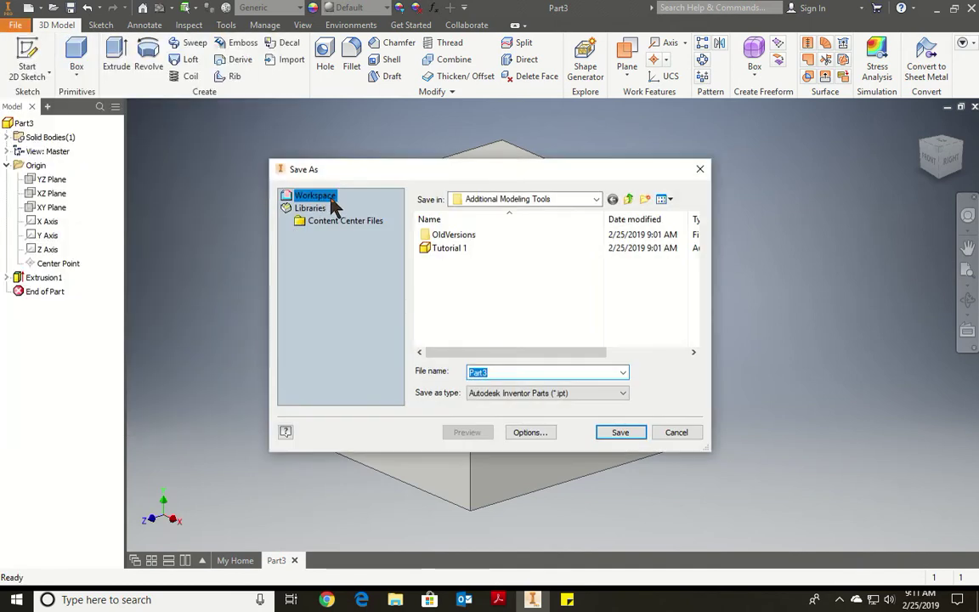
text(T)
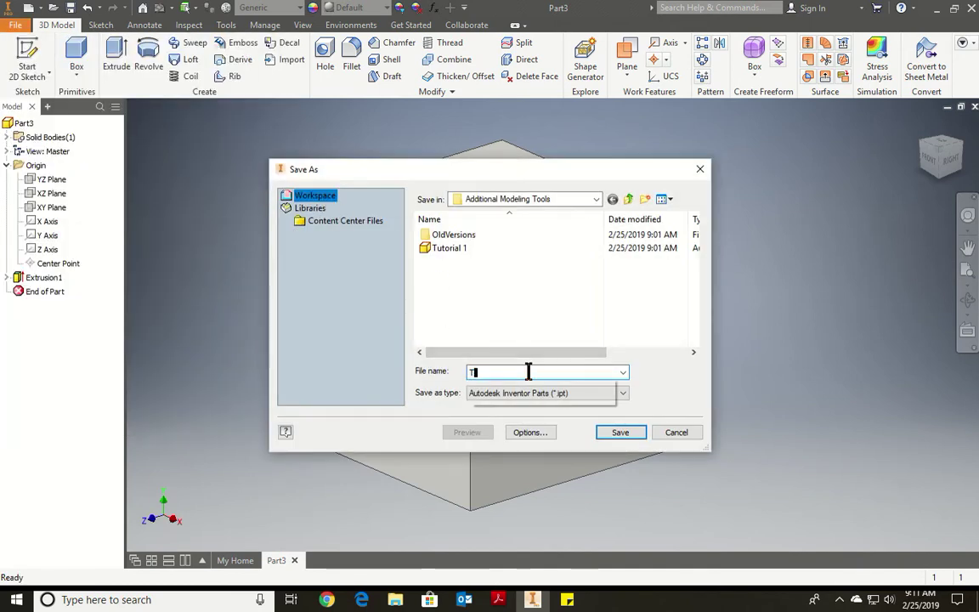
text(utorial )
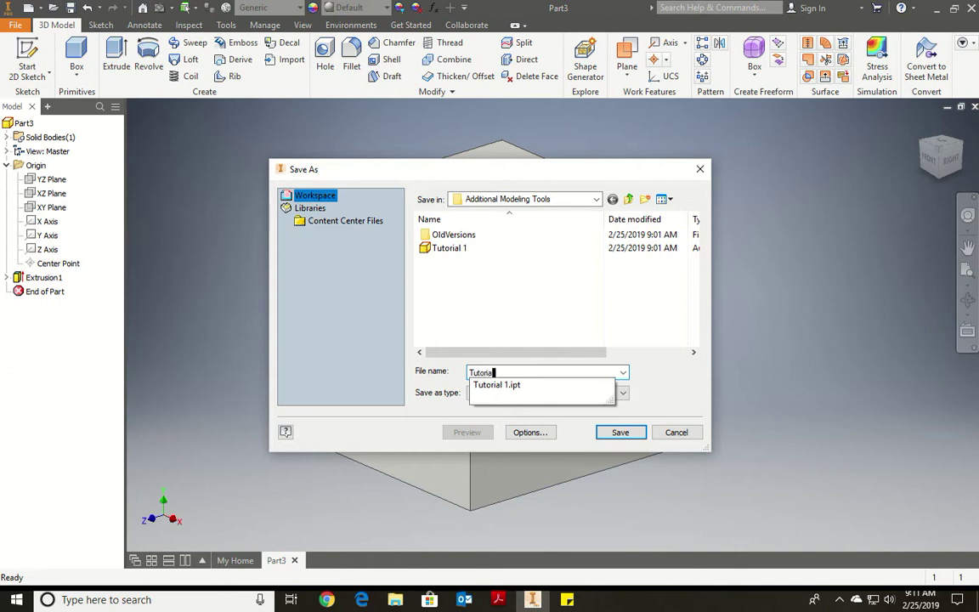
text(2)
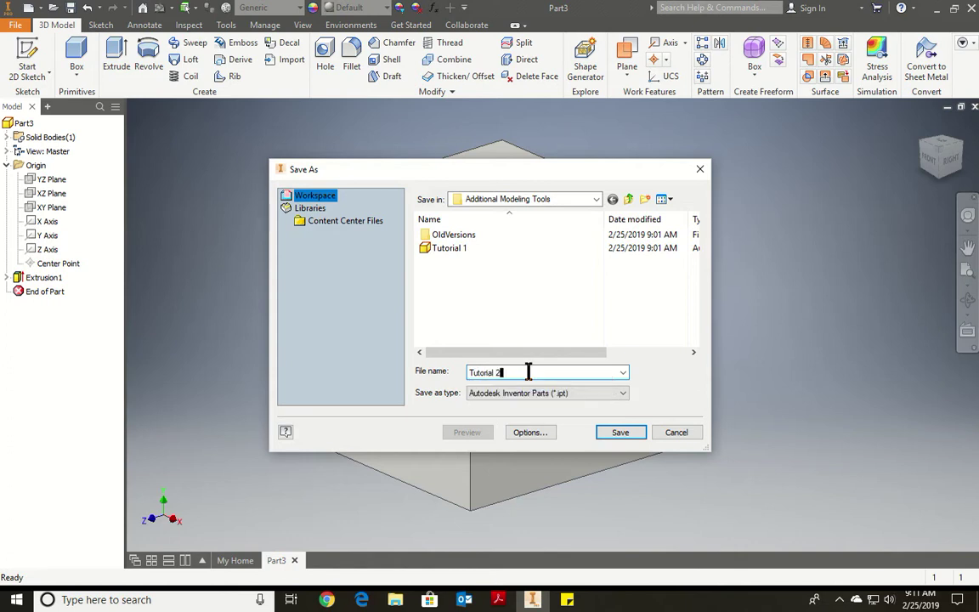
click(618, 434)
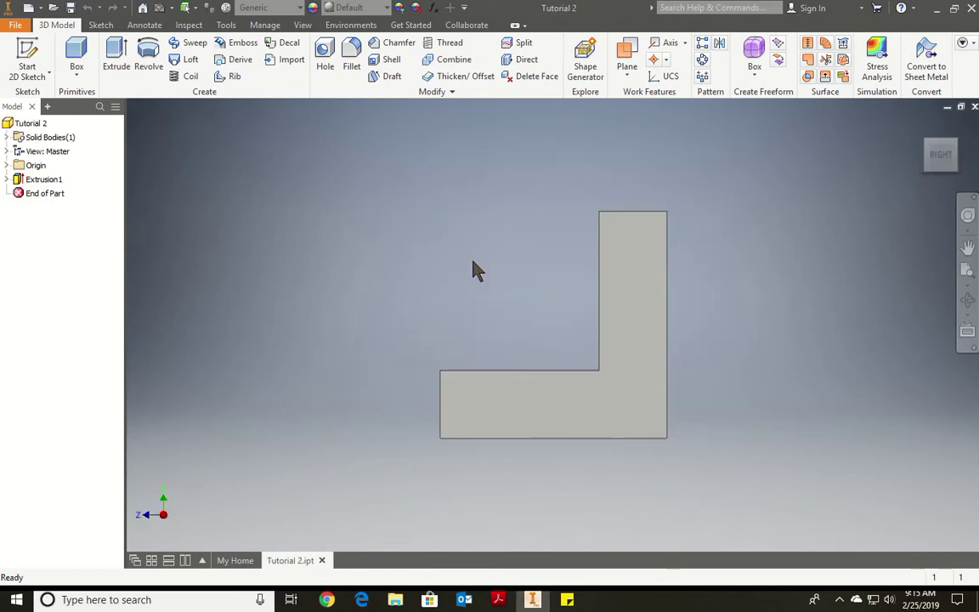
Shell the bracket to a 0.197 in wall thickness, removing the upright's top face, the back and bottom faces, and the base's front end face.
click(921, 127)
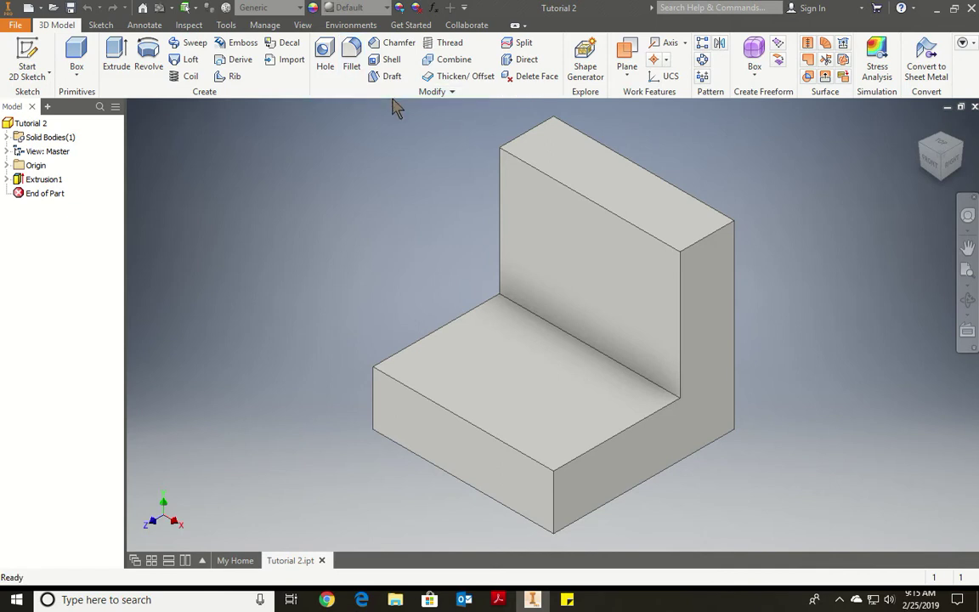
click(394, 63)
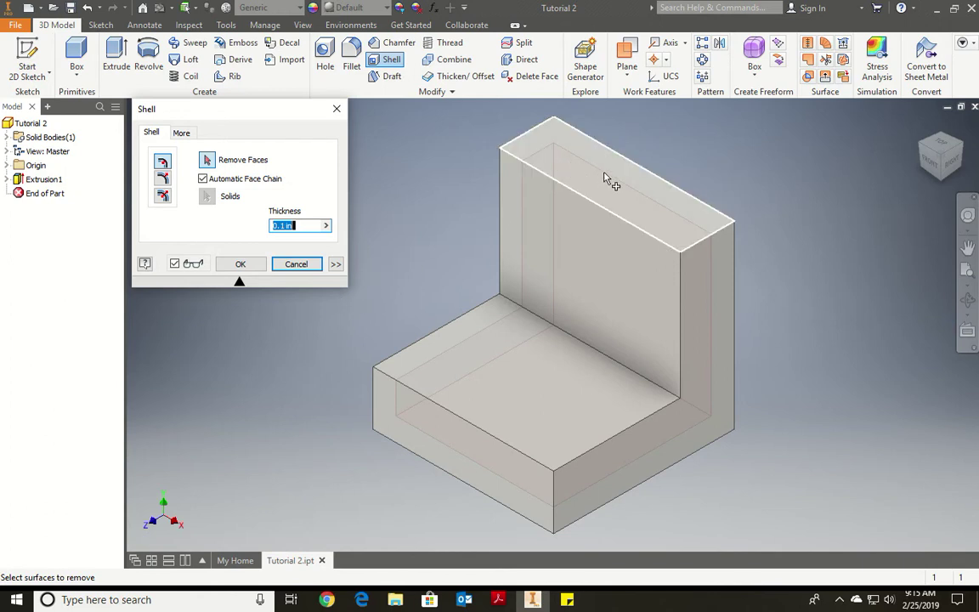
click(657, 208)
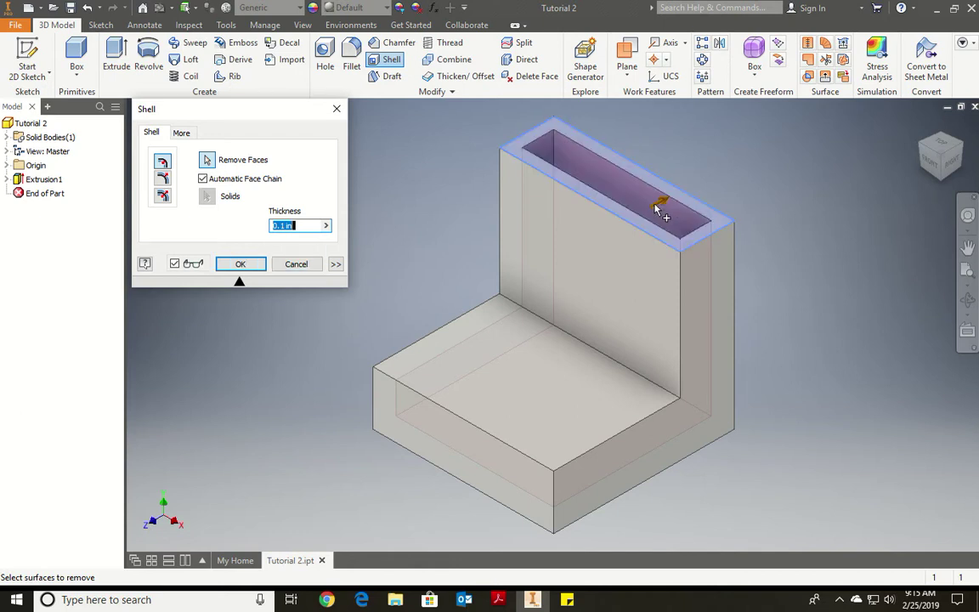
shift+middle_drag(701, 283, 549, 344)
shift+middle_drag(642, 399, 644, 301)
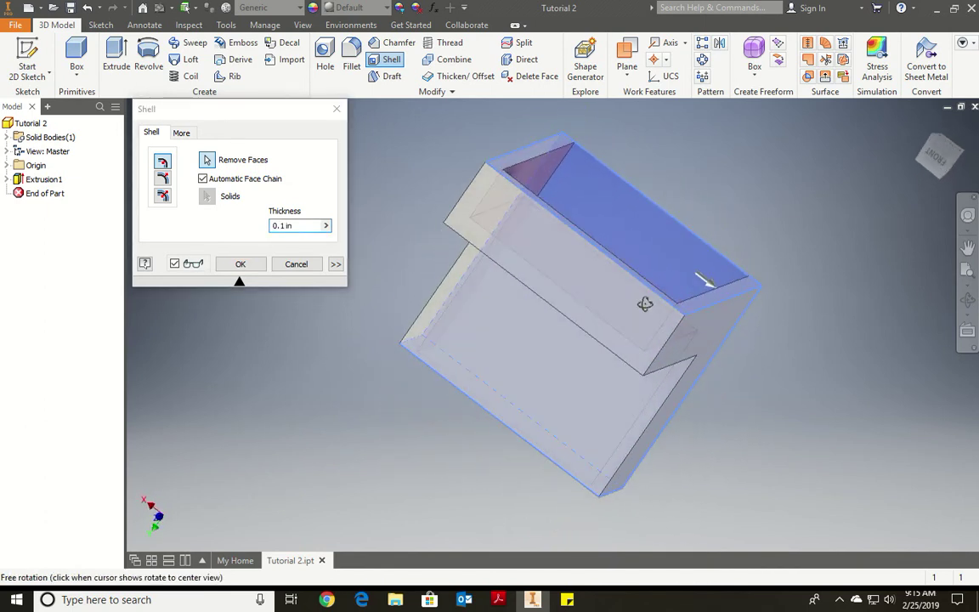
click(591, 313)
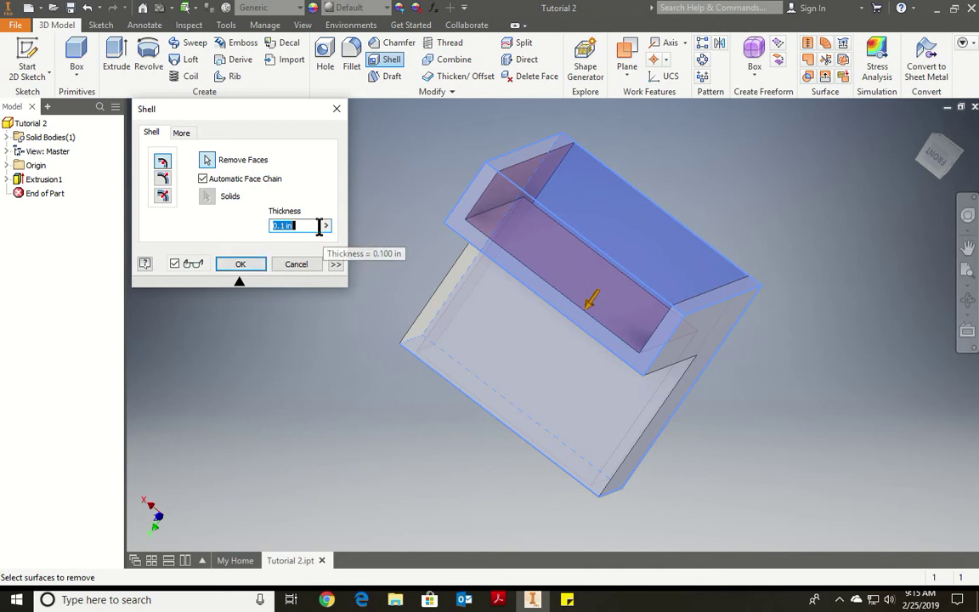
text(.197)
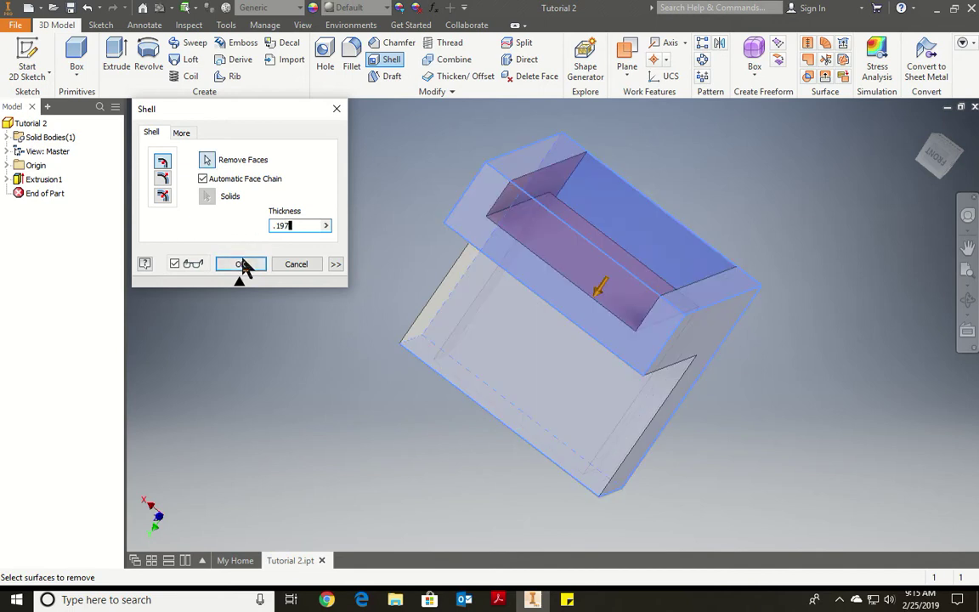
click(240, 265)
click(924, 153)
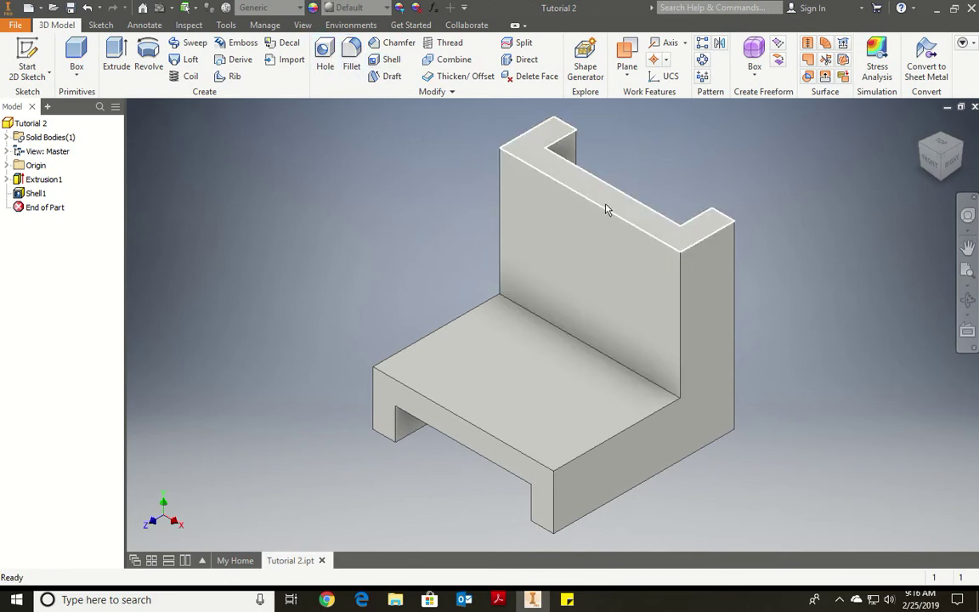
Save the shelled part.
click(384, 61)
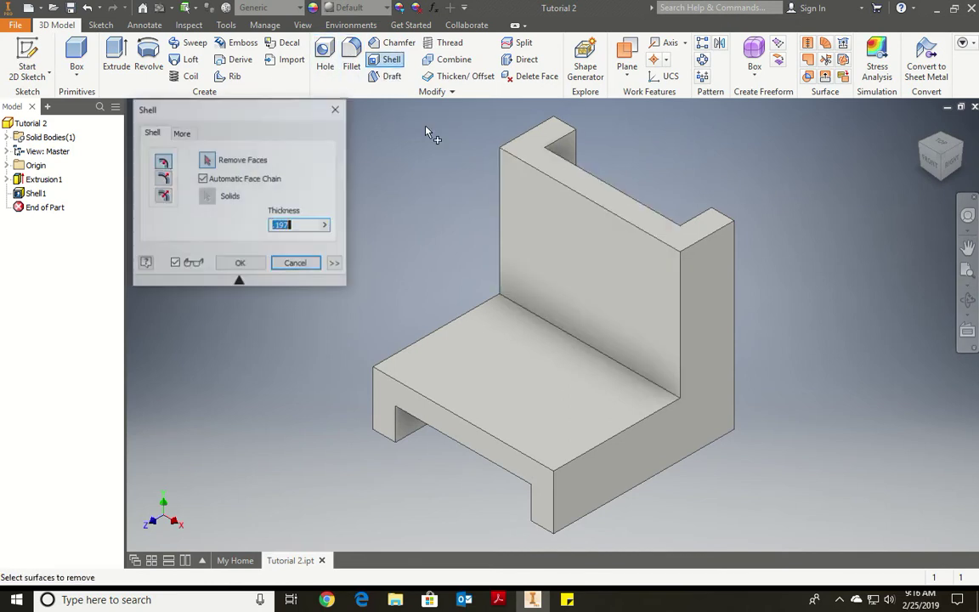
click(295, 264)
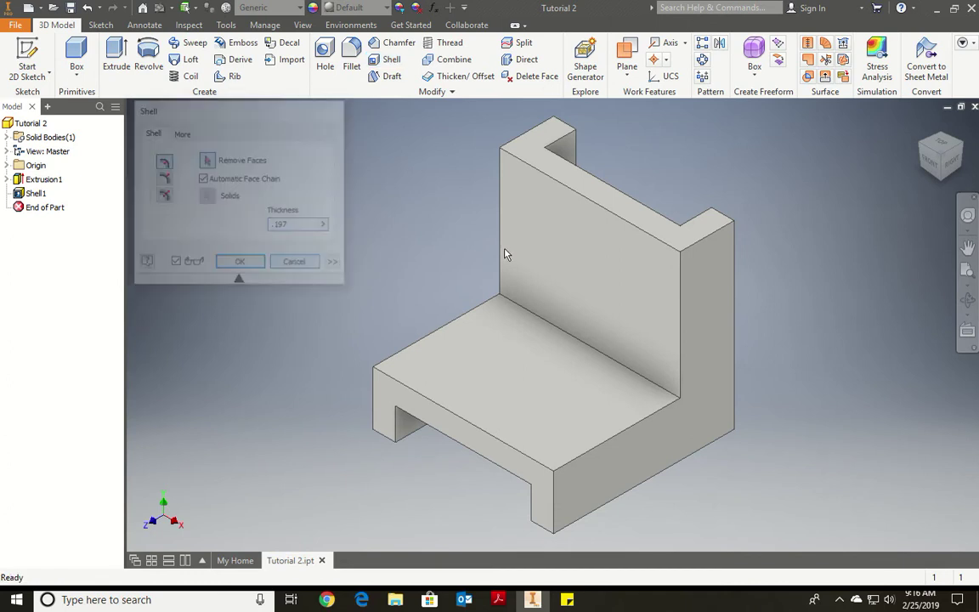
shift+middle_drag(673, 226, 684, 338)
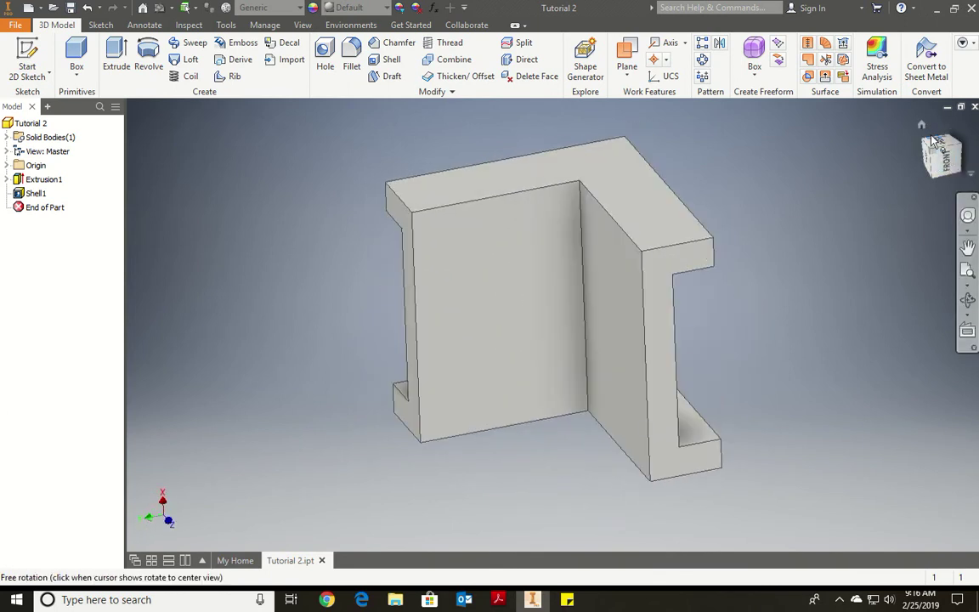
key(F6)
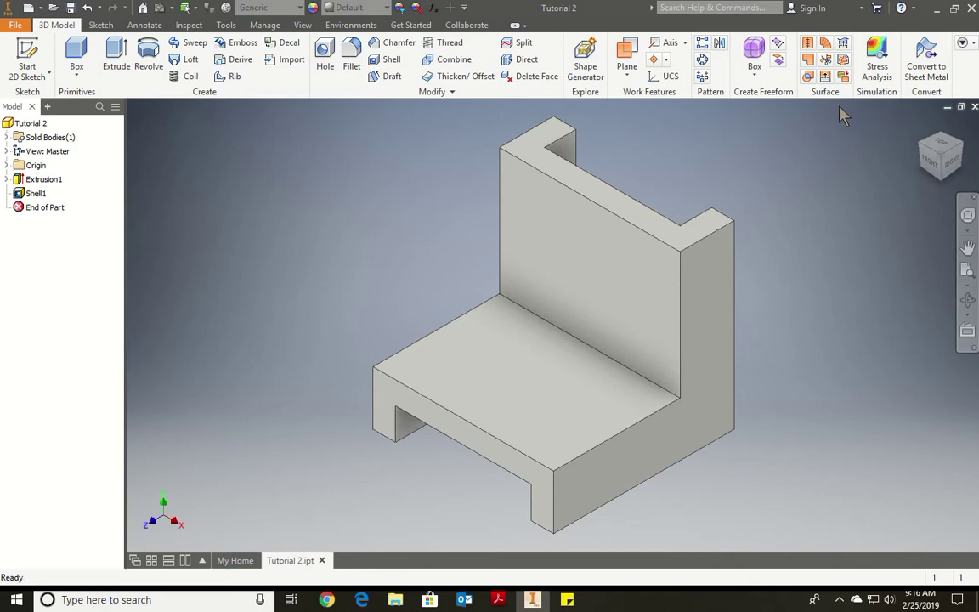
click(70, 10)
Review the shell feature's thickness and direction settings without changing them.
right_click(34, 194)
click(76, 250)
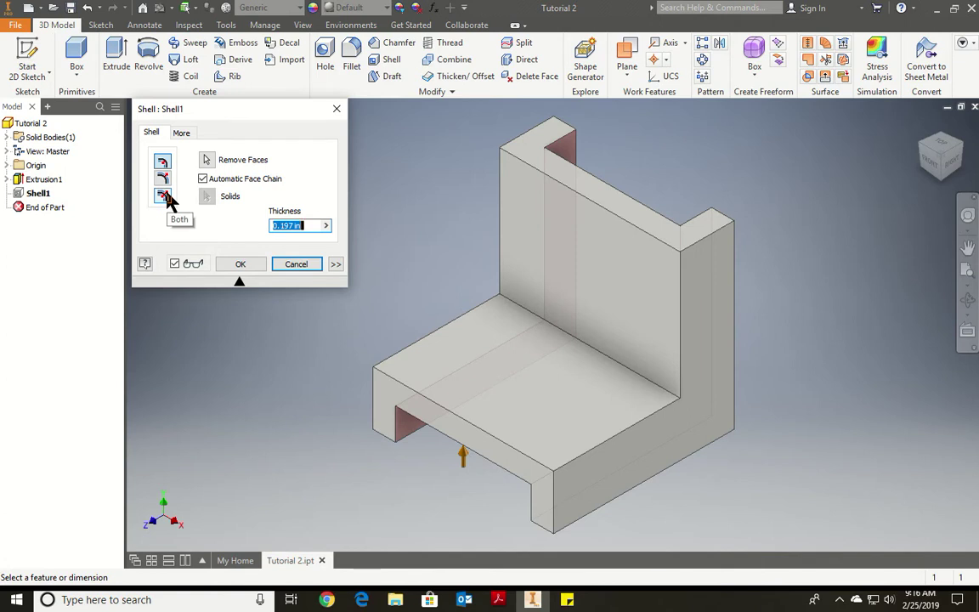
click(297, 263)
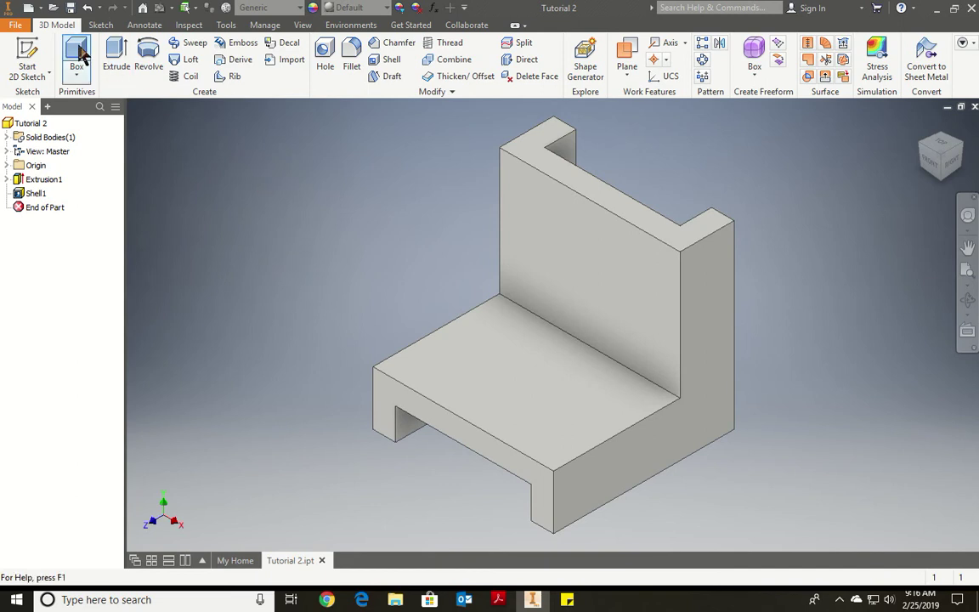
Sketch a vertical center-to-center slot on the base's front end face, about 1.02 in between centers and 0.275 in wide.
click(32, 53)
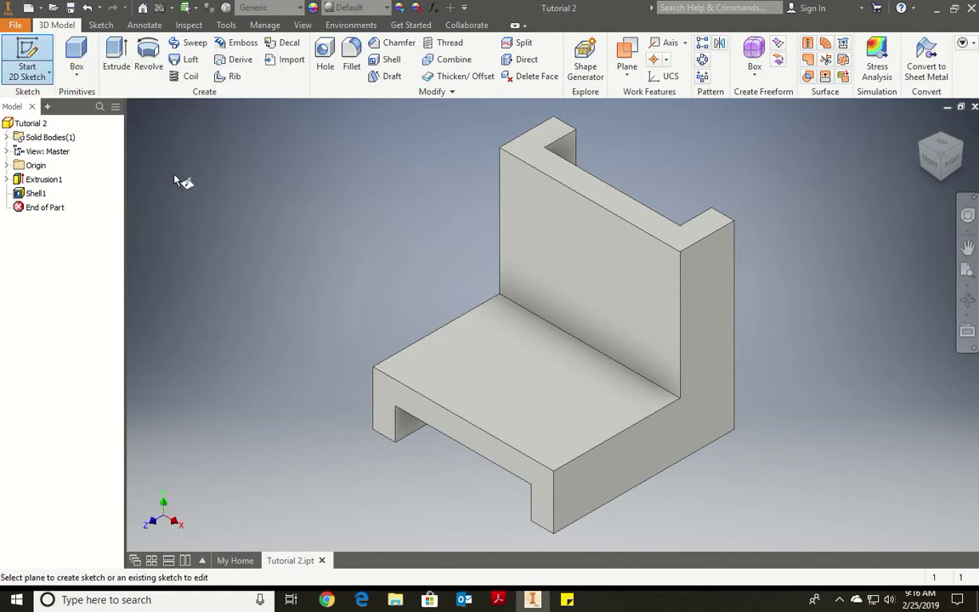
click(479, 443)
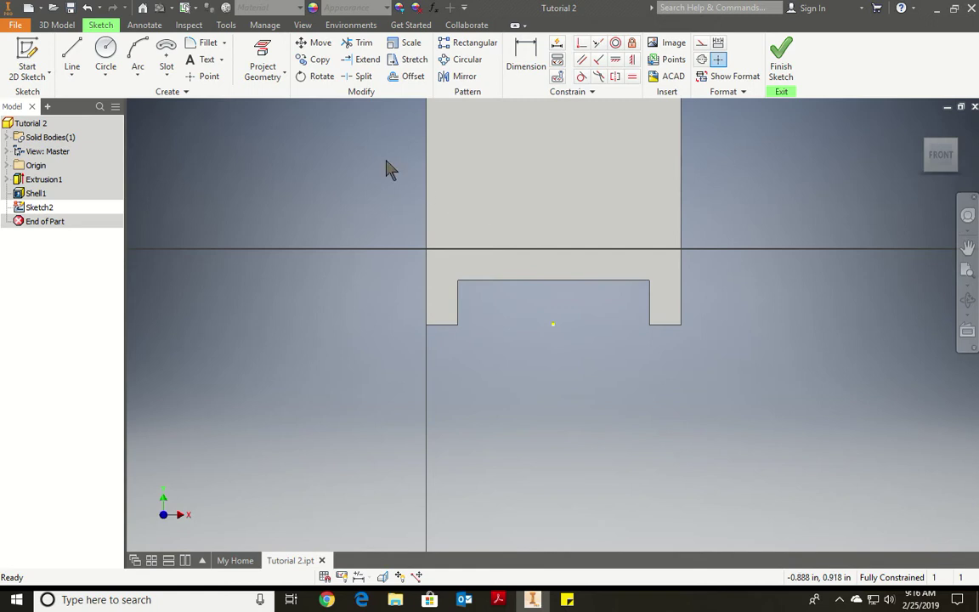
click(167, 76)
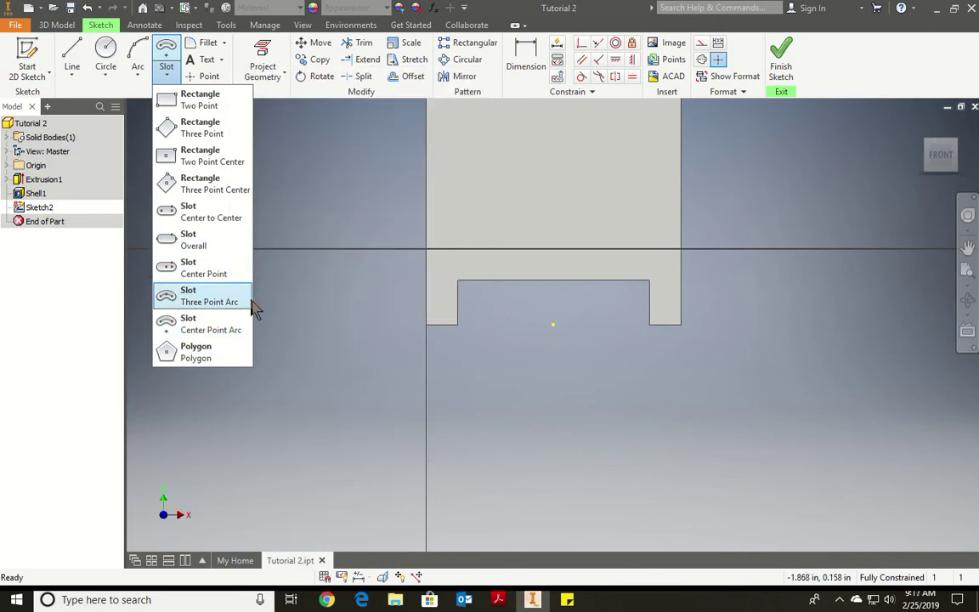
click(235, 218)
scroll(346, 350, up, 3)
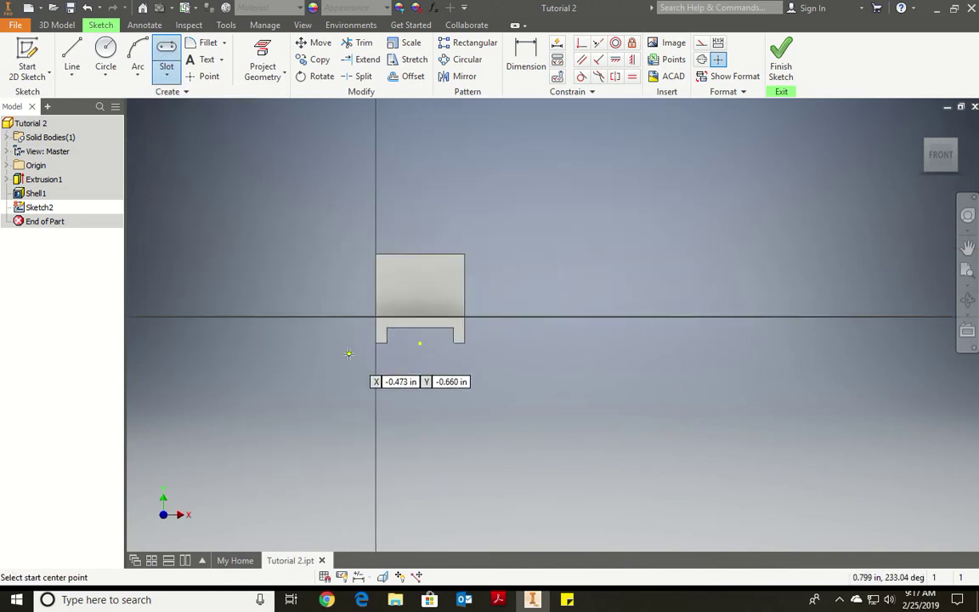
scroll(353, 344, down, 3)
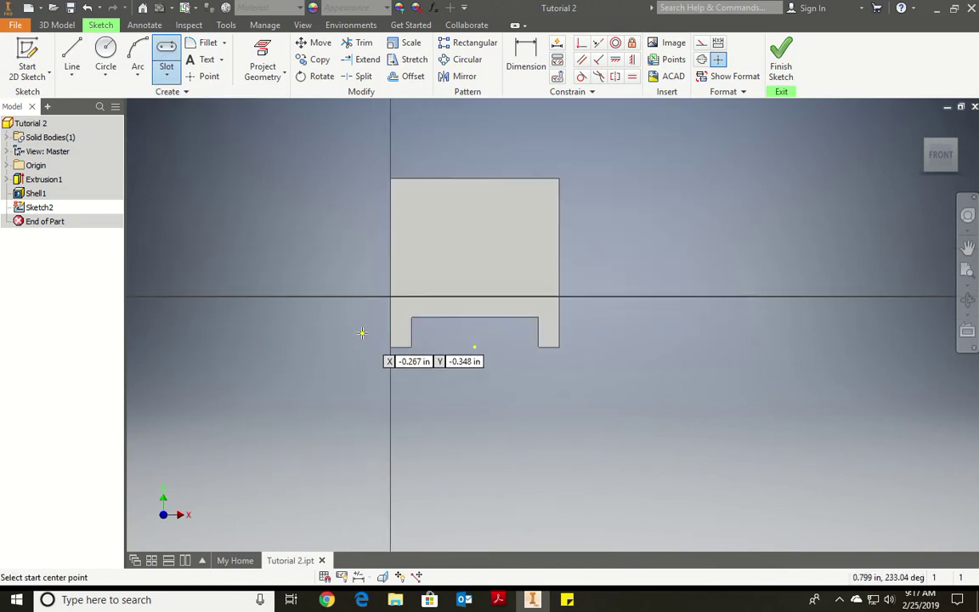
click(434, 244)
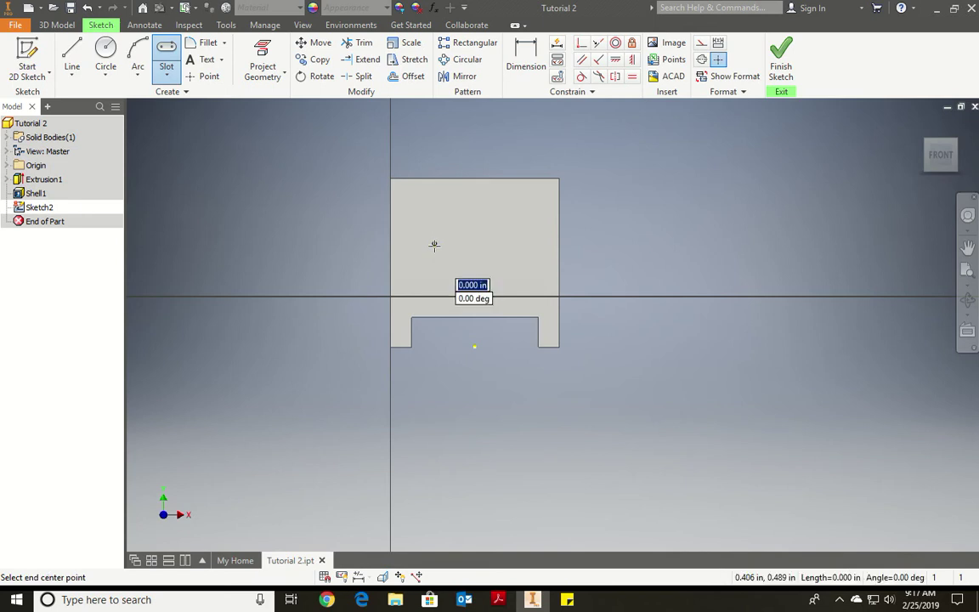
click(434, 352)
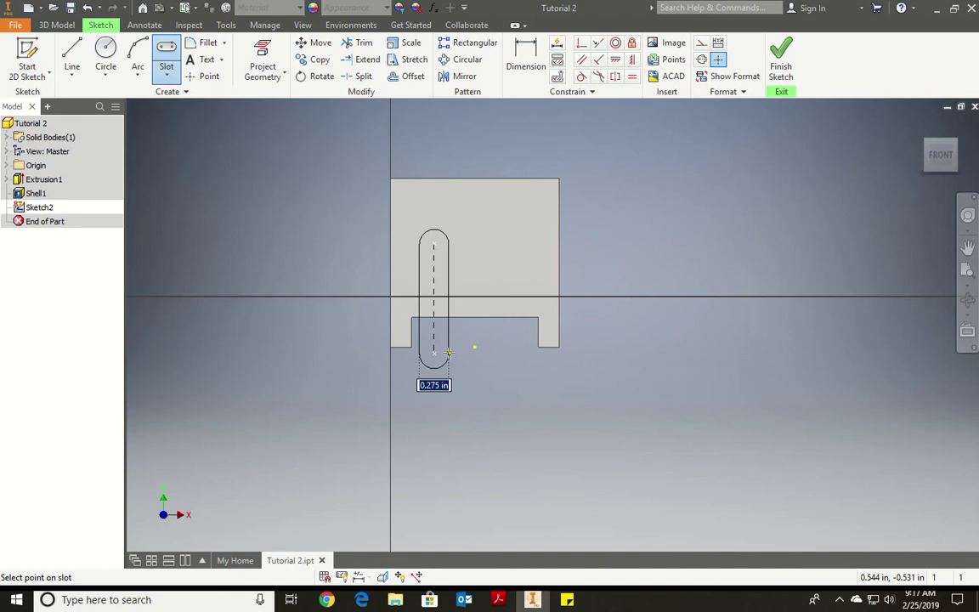
click(448, 352)
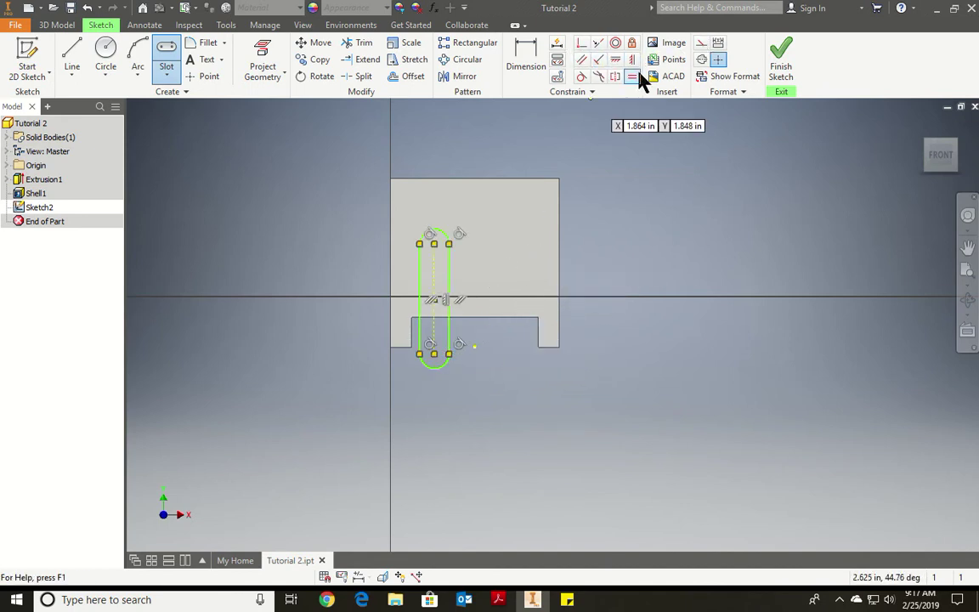
Draw a horizontal construction line from the left end of the base's top edge to beyond its right end.
click(72, 53)
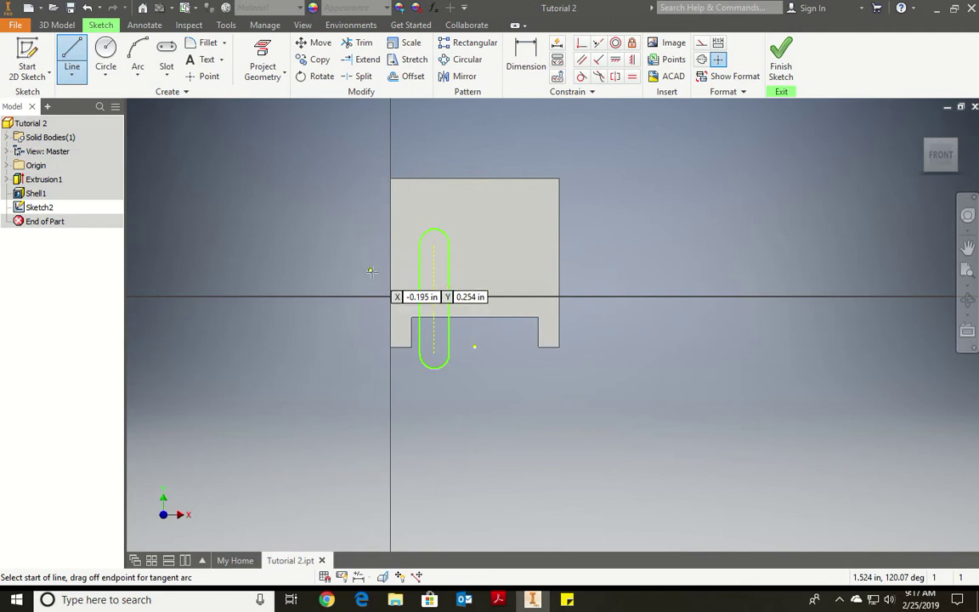
click(702, 44)
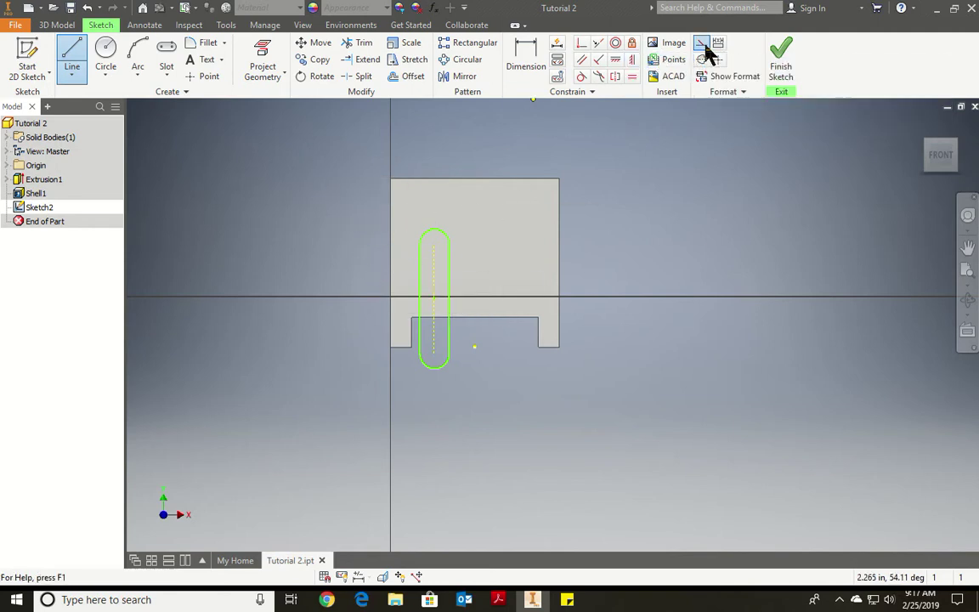
click(392, 296)
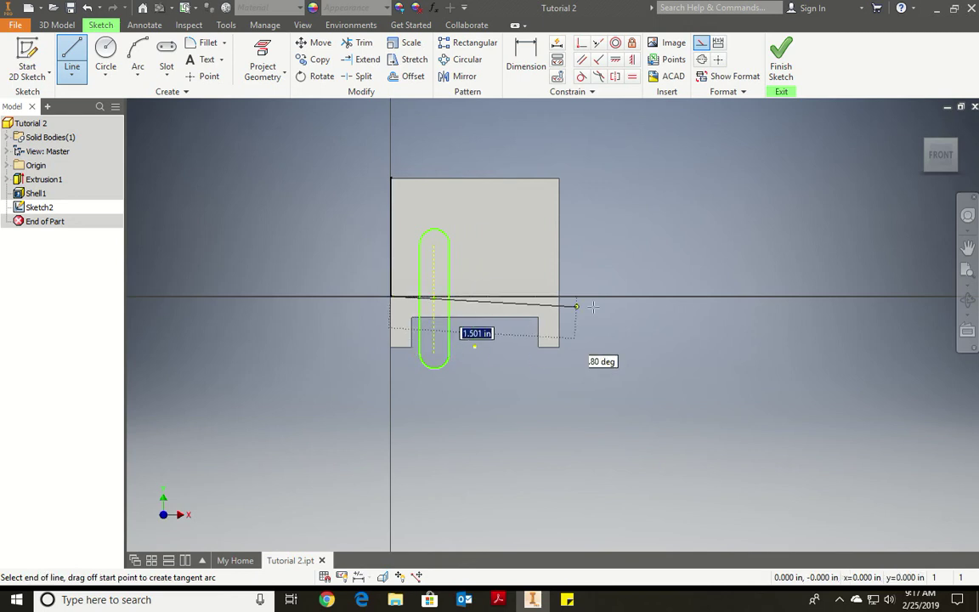
click(644, 297)
key(Escape)
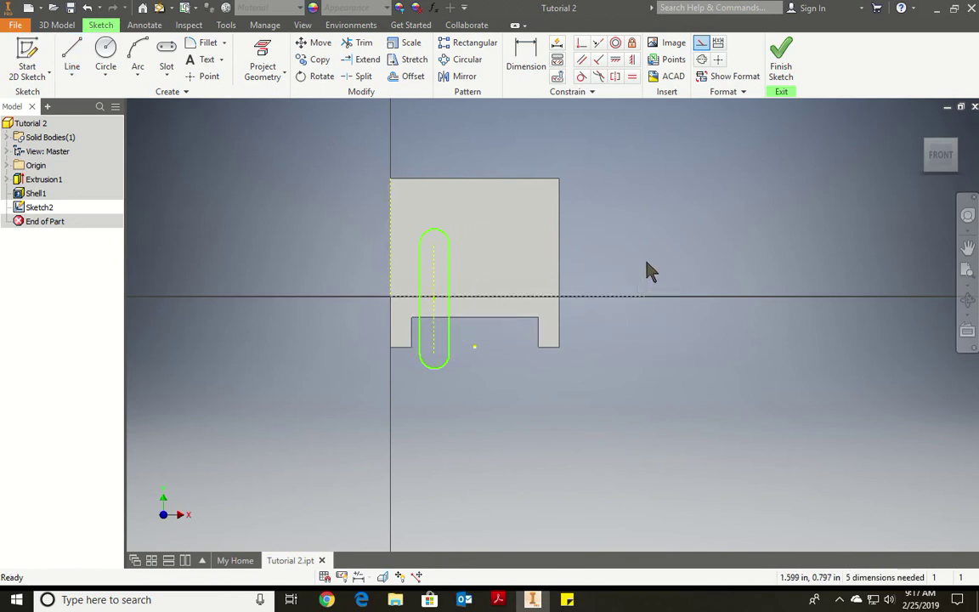
Make the slot's two end arcs symmetric about the horizontal construction line, and undo both the constraint and the line.
click(615, 76)
click(442, 236)
click(431, 367)
click(527, 299)
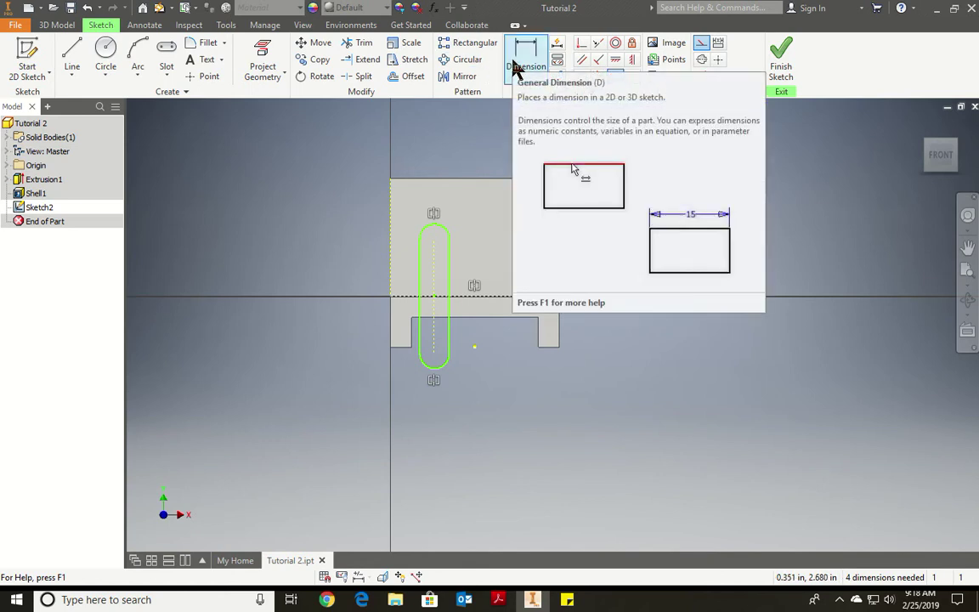
click(581, 75)
key(Escape)
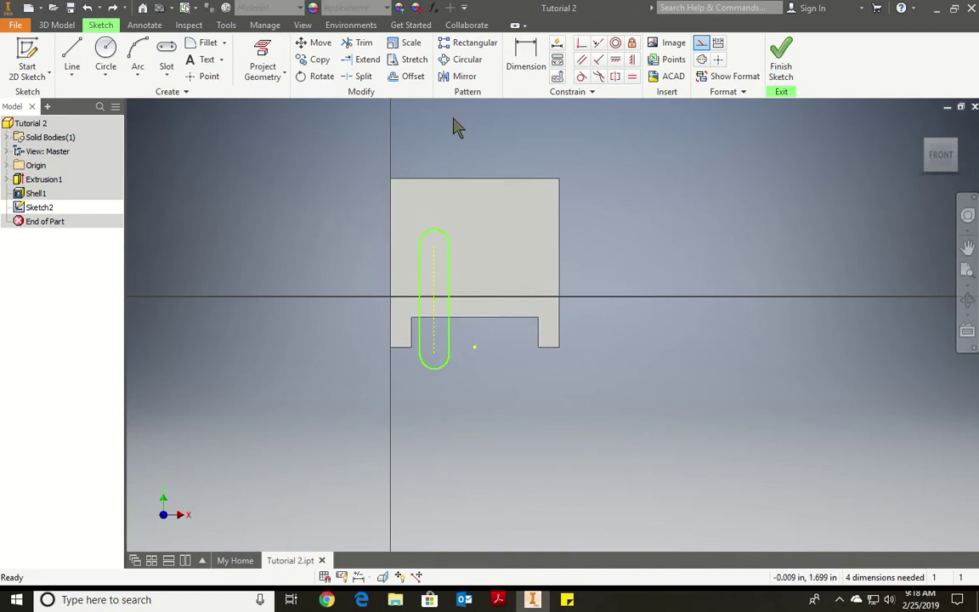
Dimension the vertical distance between the slot's lower center and the base's top edge, and undo the dimension.
click(527, 58)
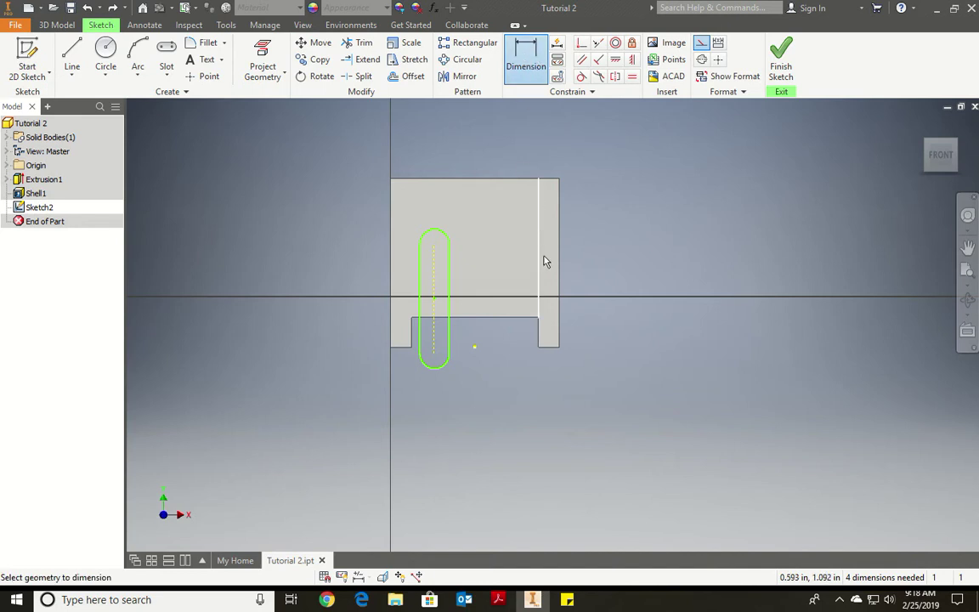
click(435, 356)
click(563, 297)
click(640, 318)
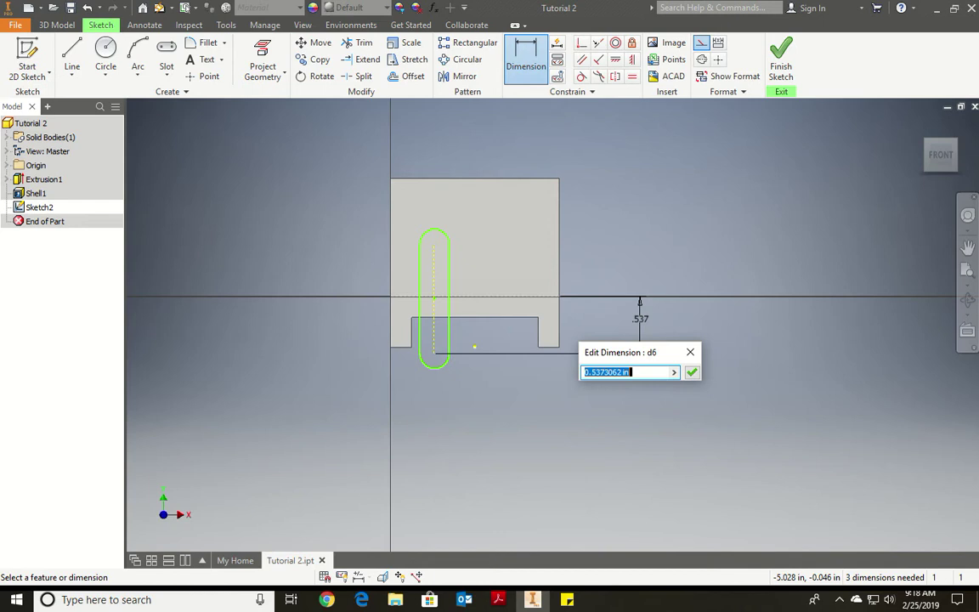
key(Escape)
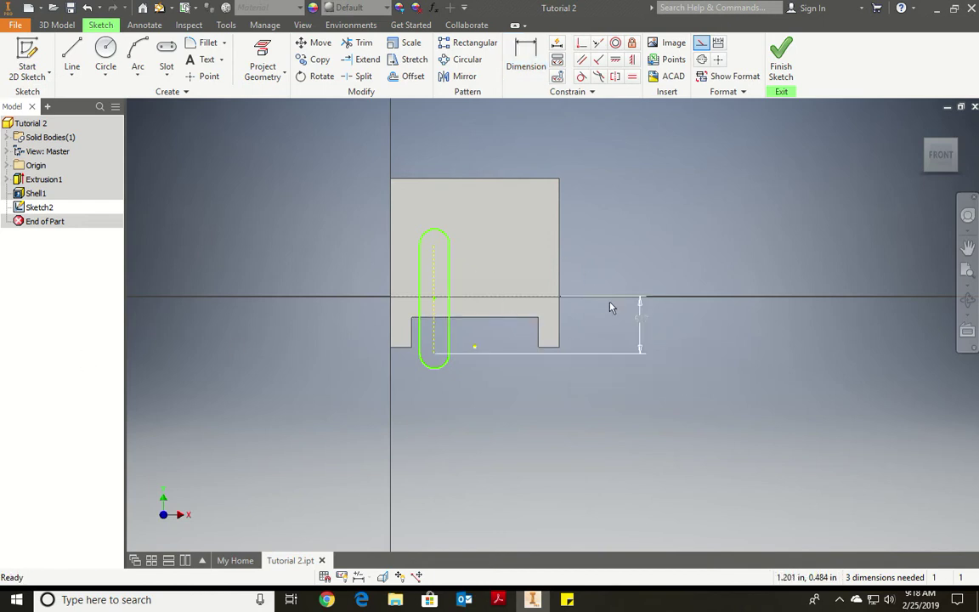
key(ctrl+z)
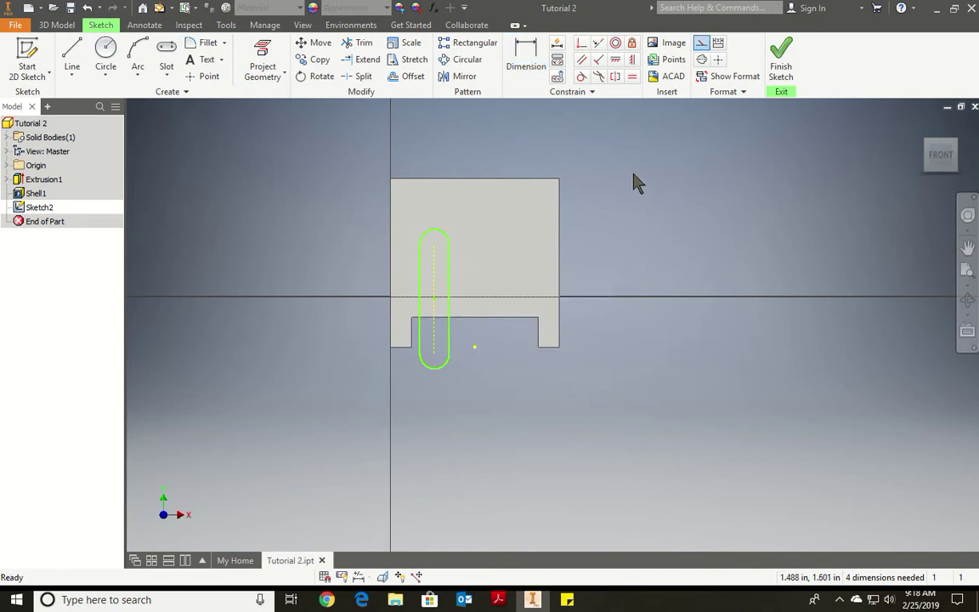
Dimension the slot's upper end arc with a radius of 0.236 in.
click(524, 54)
click(451, 239)
click(472, 209)
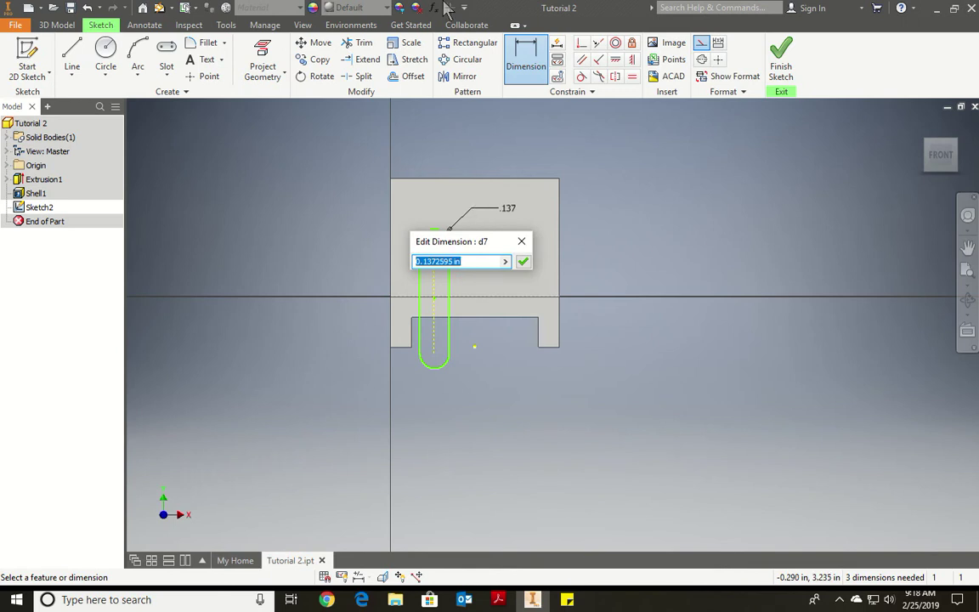
text(.236)
key(Return)
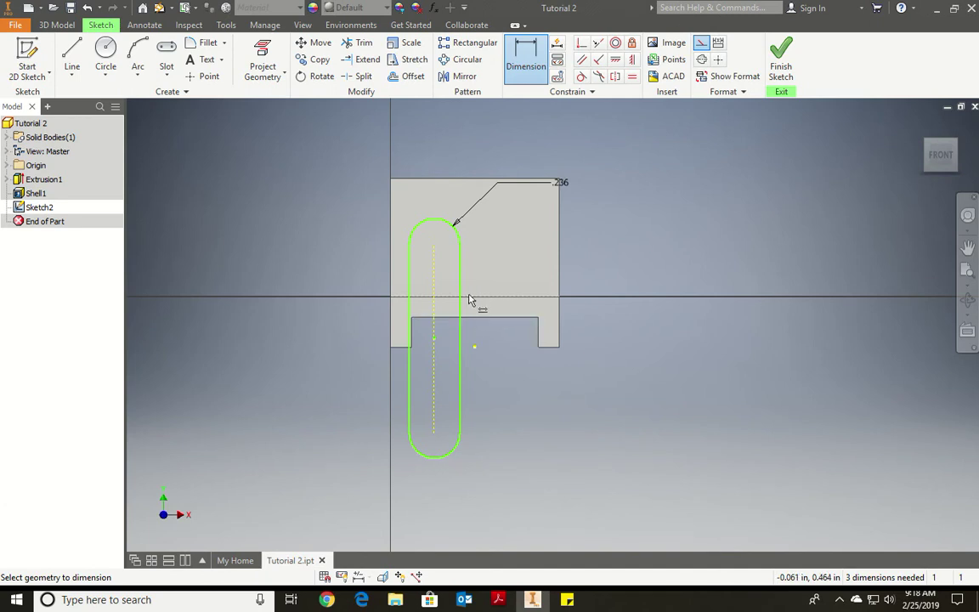
Dimension the distance between the slot's two arc centers and set it to 0.590 in.
click(434, 246)
click(434, 433)
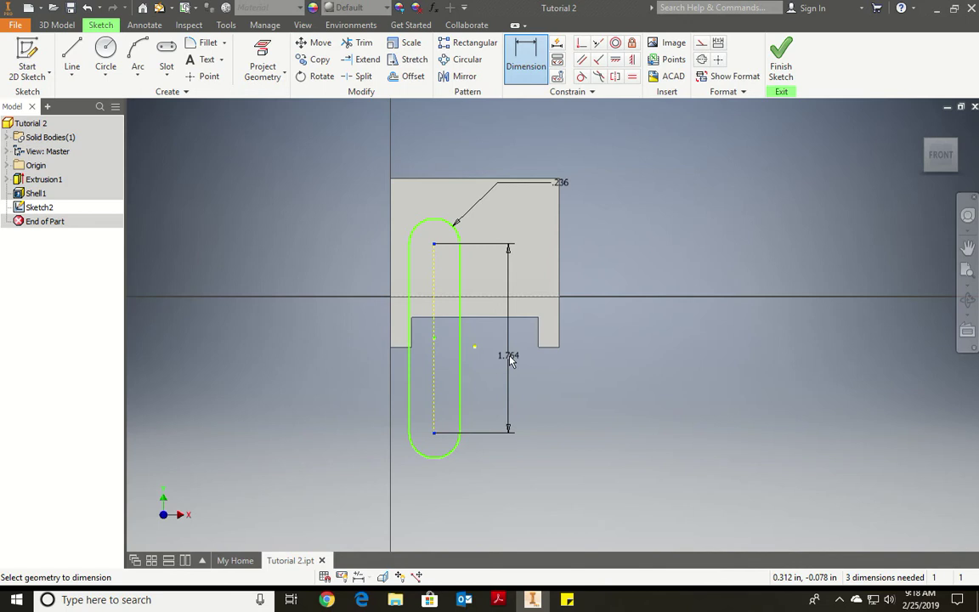
click(511, 360)
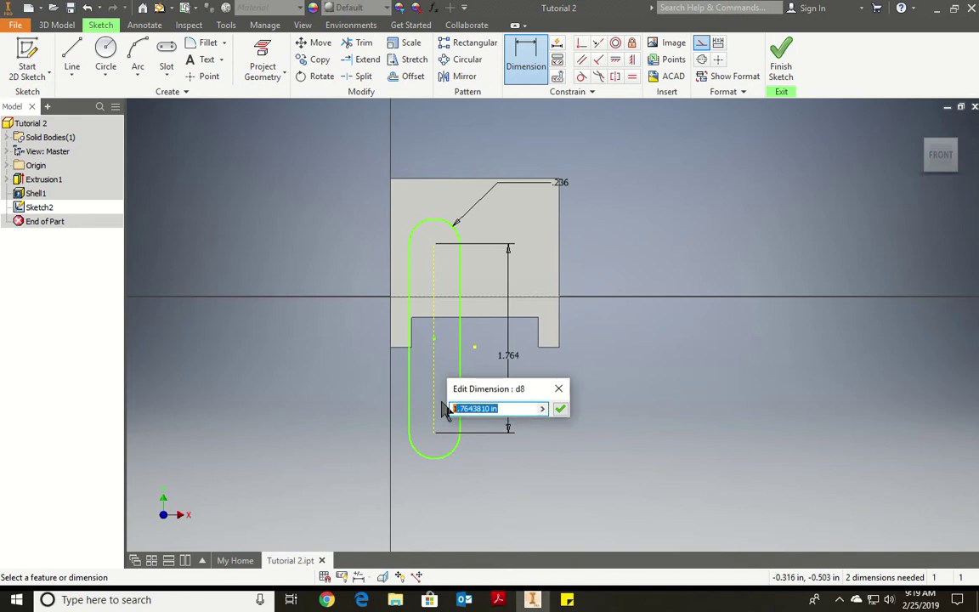
text(.590)
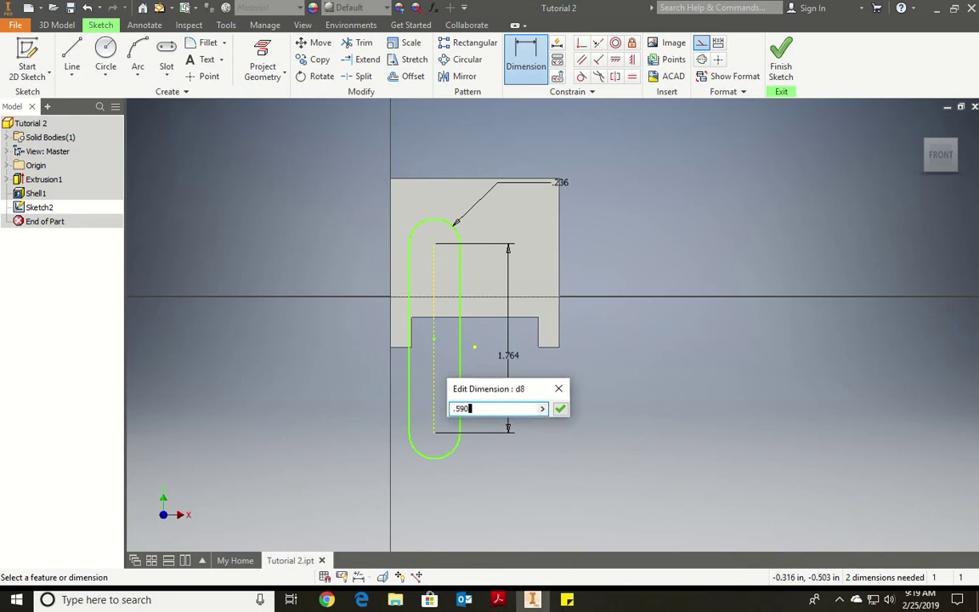
key(Return)
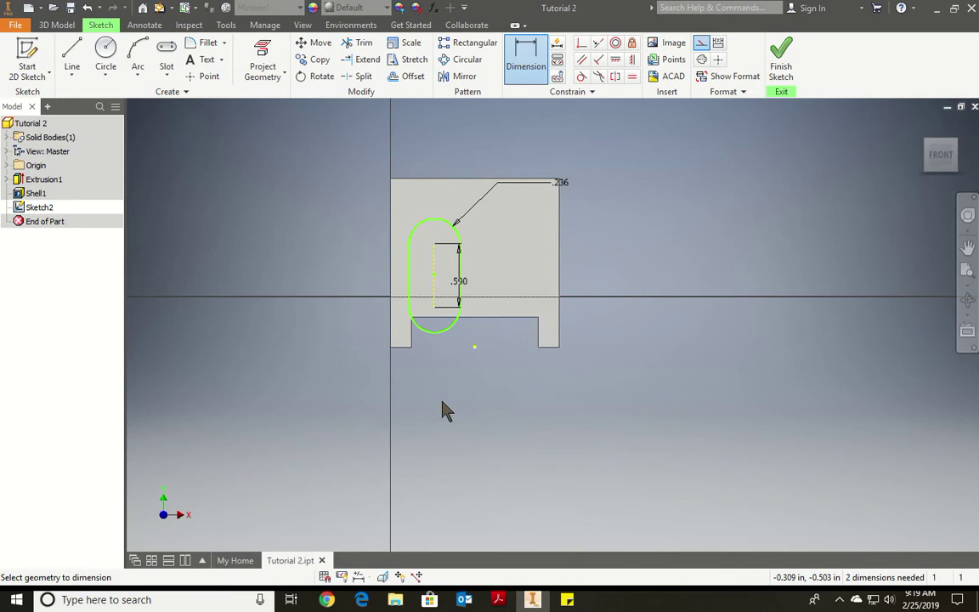
Dimension the slot's midpoint horizontally from the part's right edge and set the distance to 0.787 in.
click(559, 278)
click(435, 275)
click(497, 438)
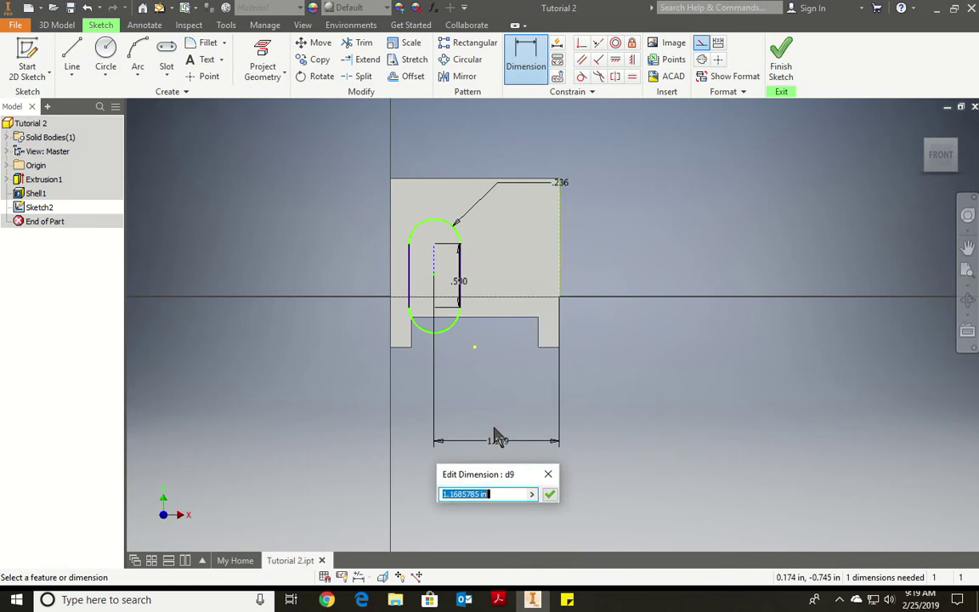
text(.787)
key(Return)
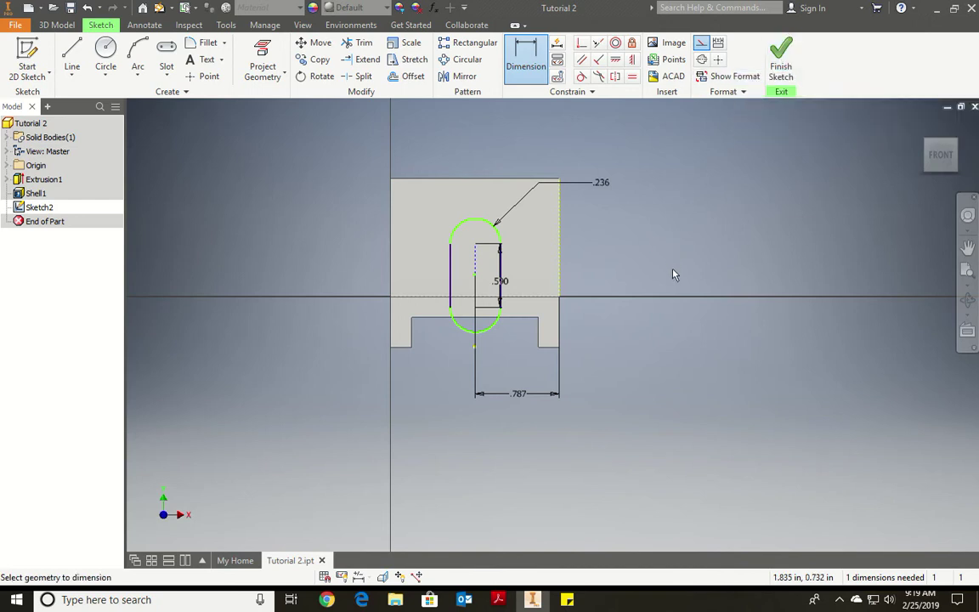
Move the slot's 0.590 center-distance dimension outward, clear of the slot's right side.
key(Escape)
drag(503, 283, 532, 286)
click(526, 59)
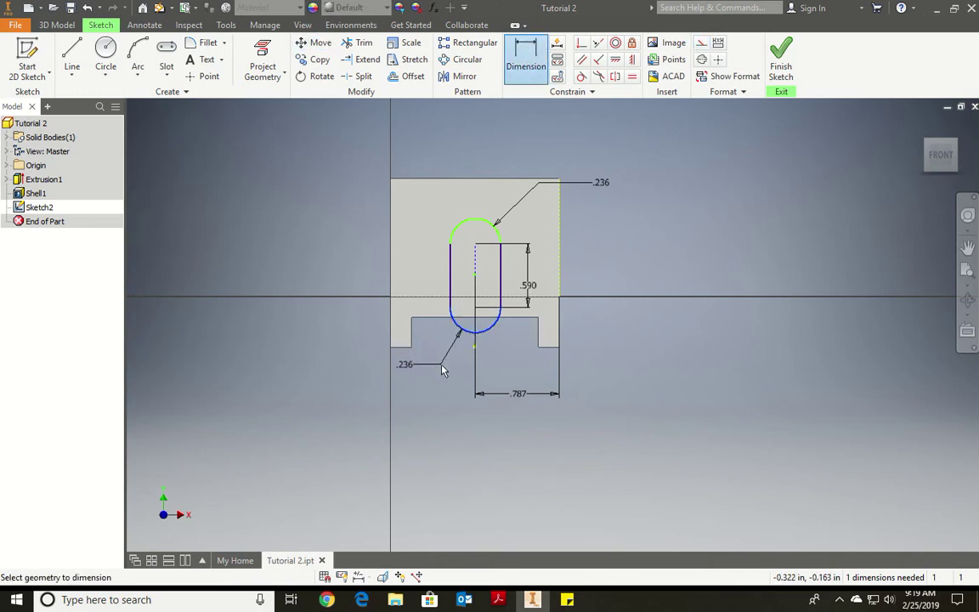
key(Escape)
scroll(629, 340, down, 1)
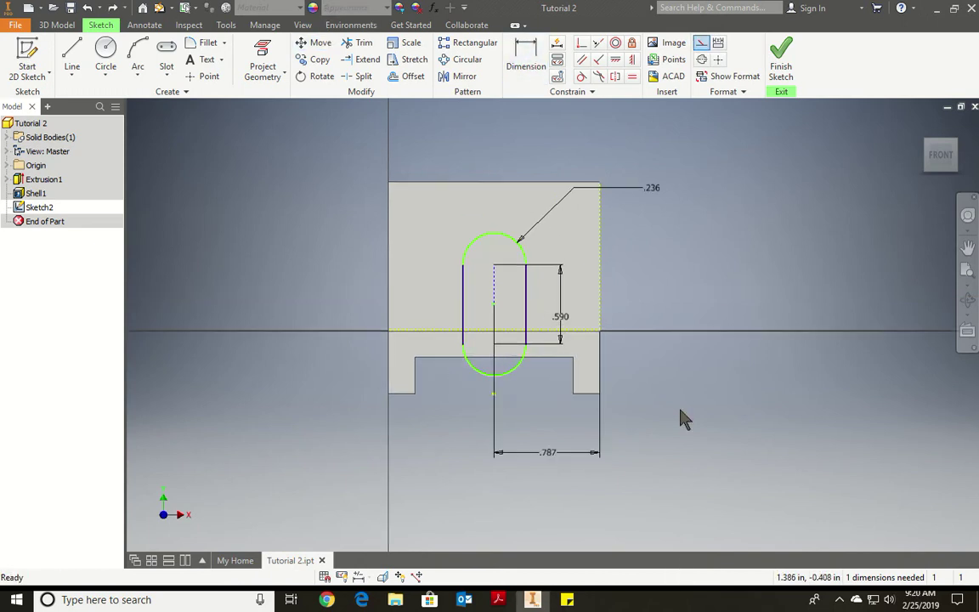
Try to apply a coincident constraint between the slot's lower center and its lower end arc.
click(581, 46)
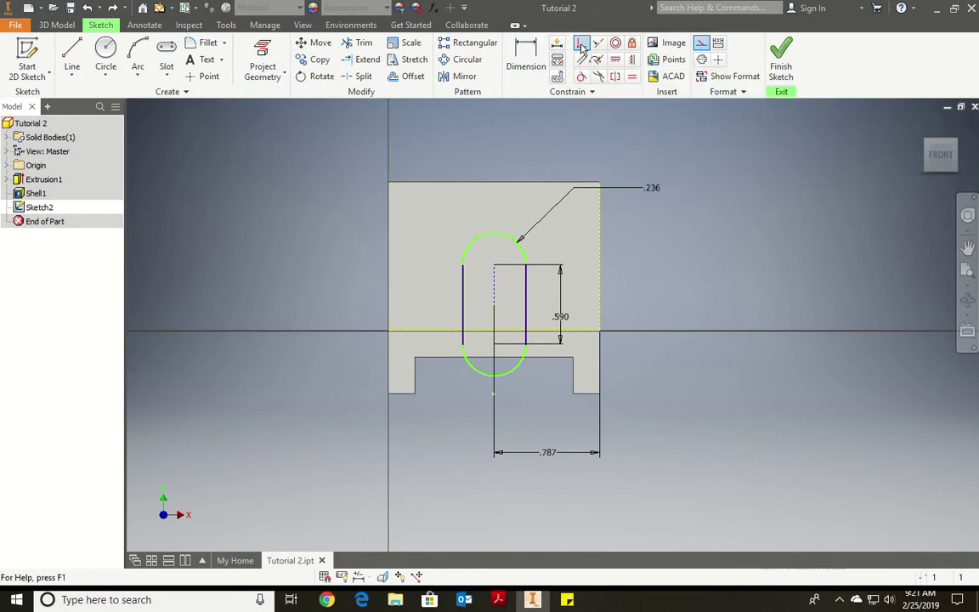
click(494, 345)
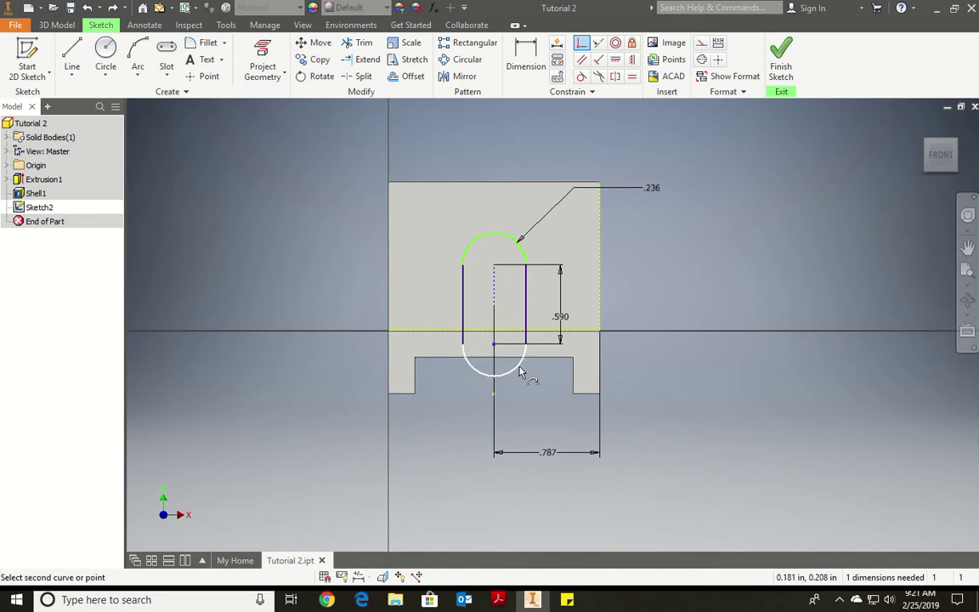
click(521, 374)
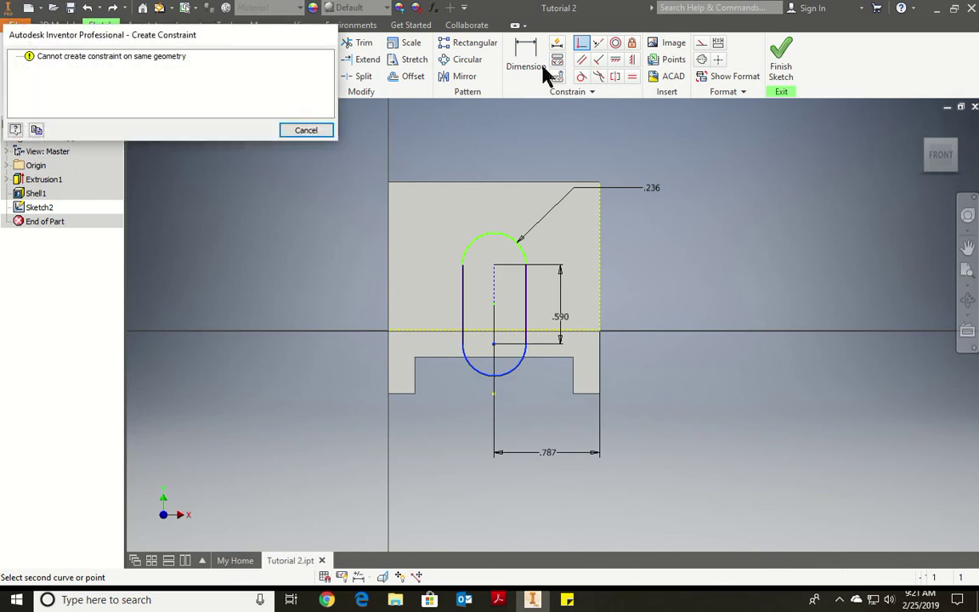
key(Escape)
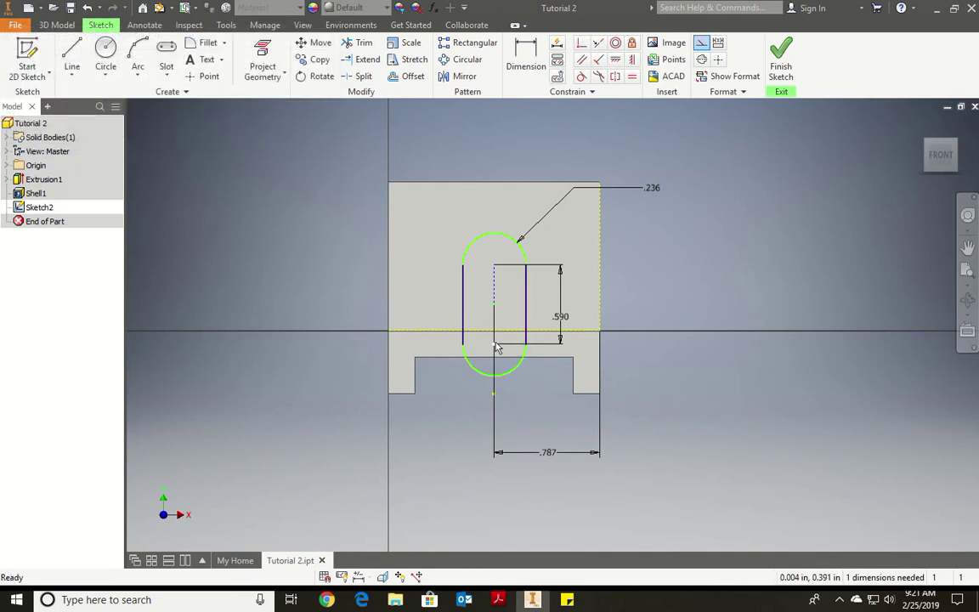
key(Escape)
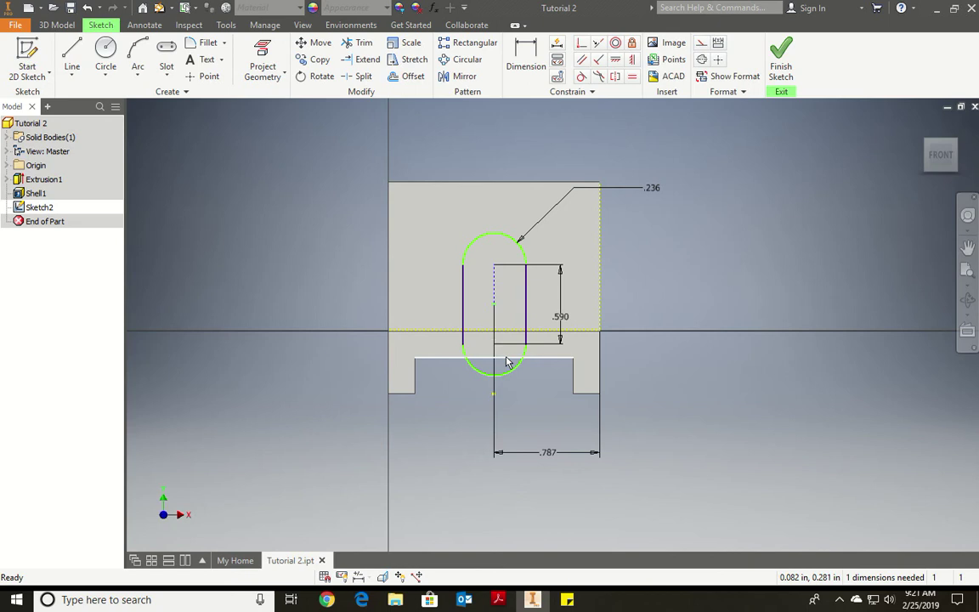
Make the slot's lower center coincident with the top edge of the recess under the base, and undo the constraint.
click(497, 349)
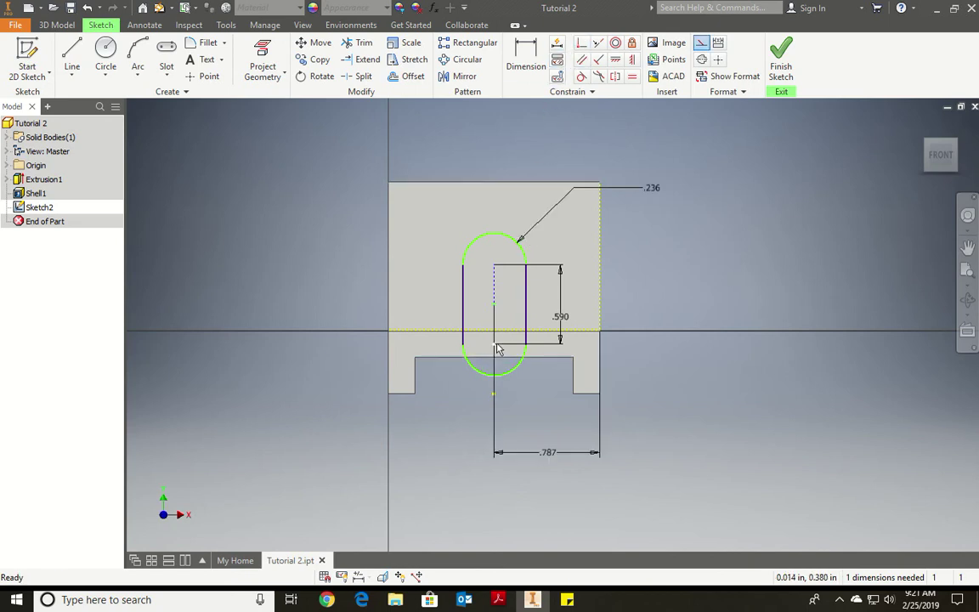
click(583, 44)
click(509, 358)
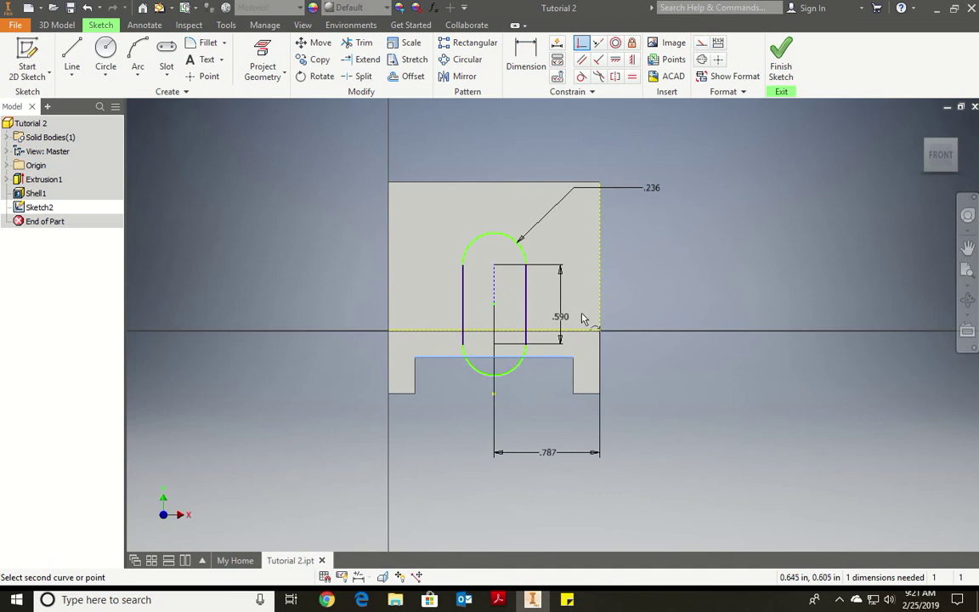
click(582, 43)
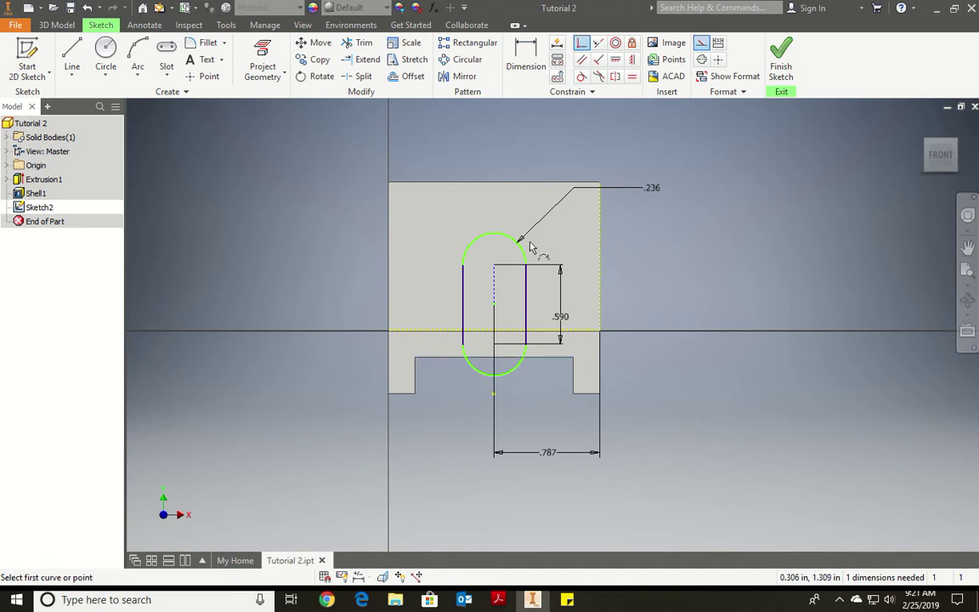
click(495, 347)
click(501, 358)
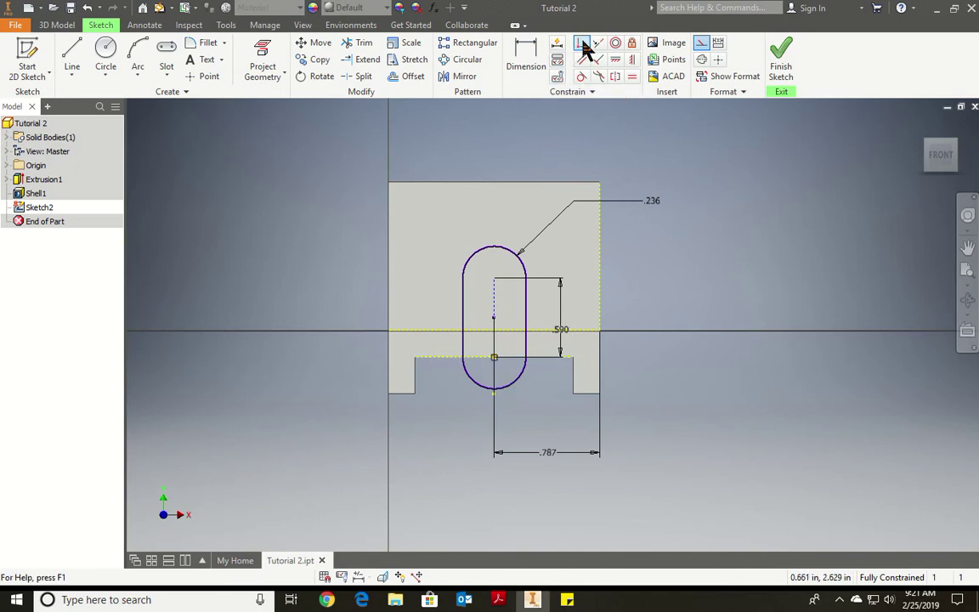
click(494, 357)
click(532, 358)
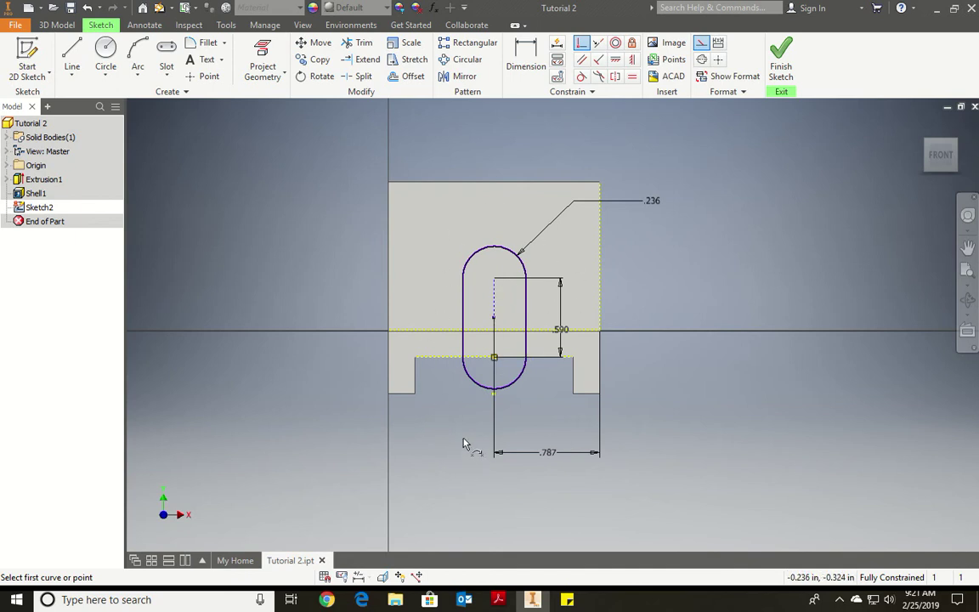
scroll(653, 311, up, 1)
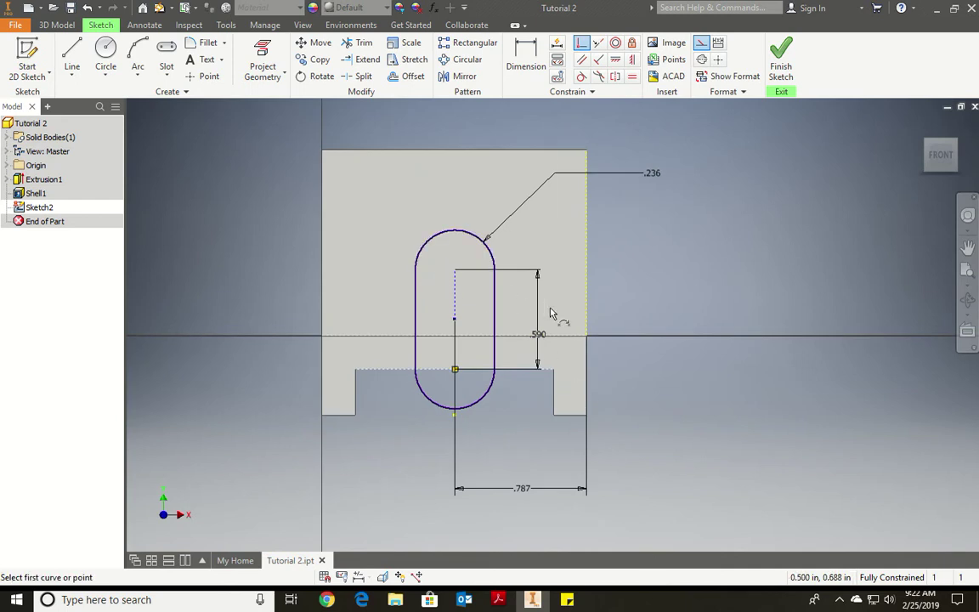
key(Escape)
key(ctrl+z)
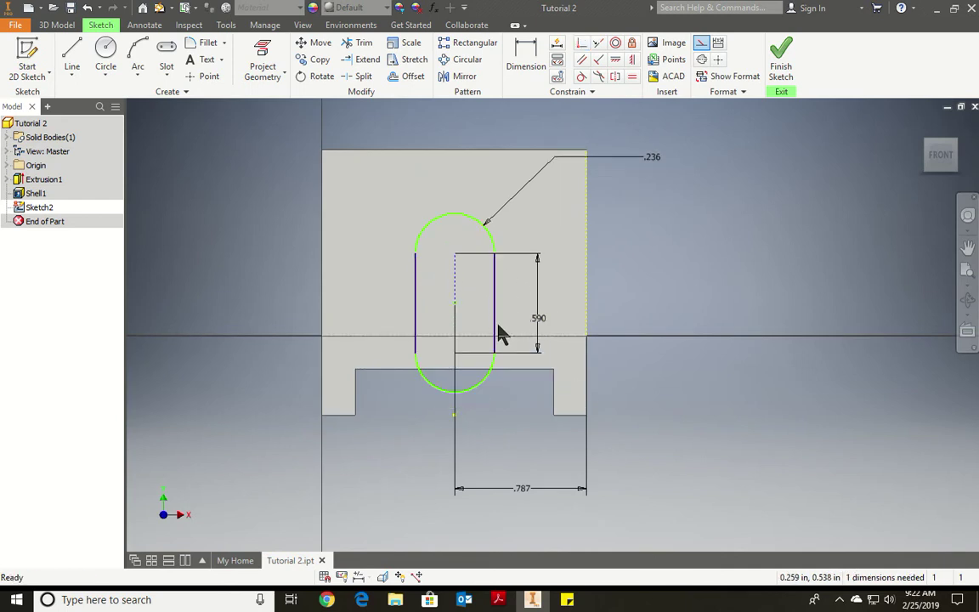
Constrain the slot's lower center coincident with the underside recess's top edge and finish the sketch.
click(583, 46)
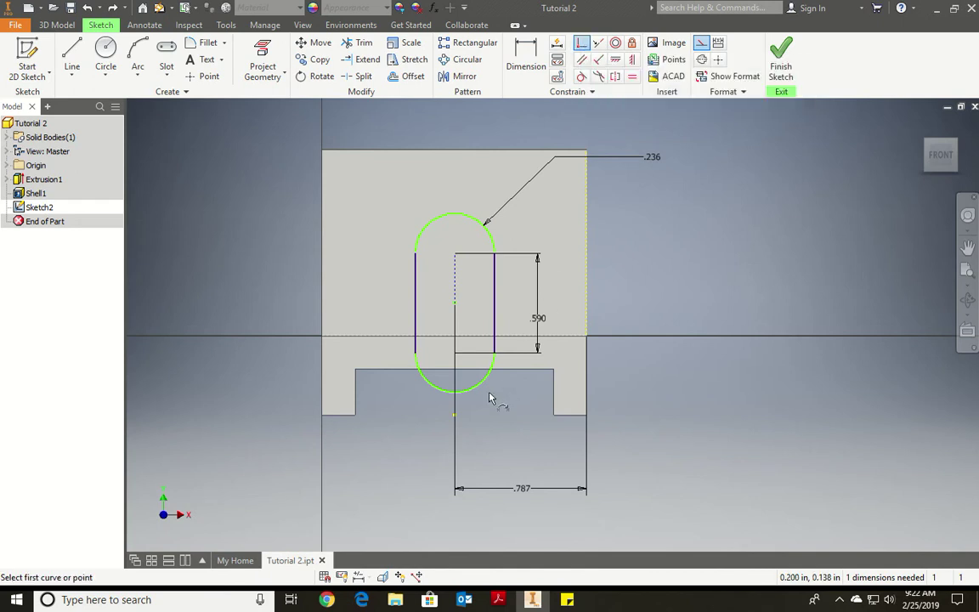
scroll(488, 393, up, 5)
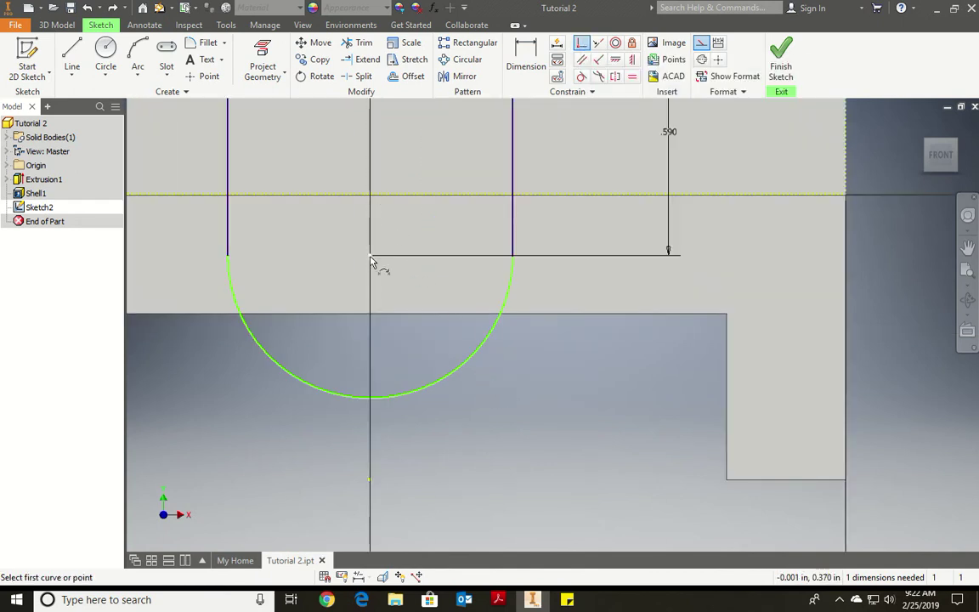
click(371, 256)
click(380, 314)
scroll(403, 336, down, 5)
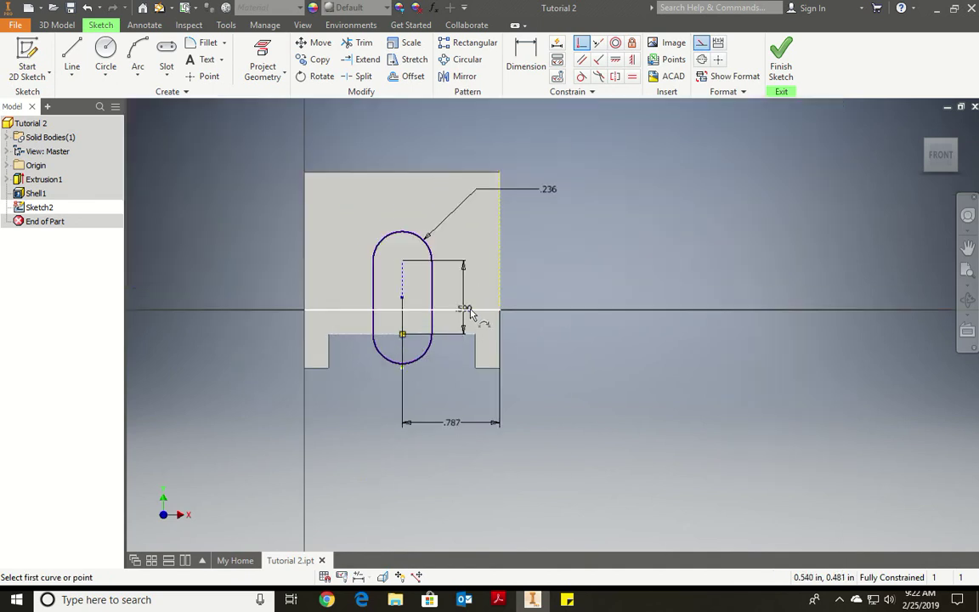
click(791, 64)
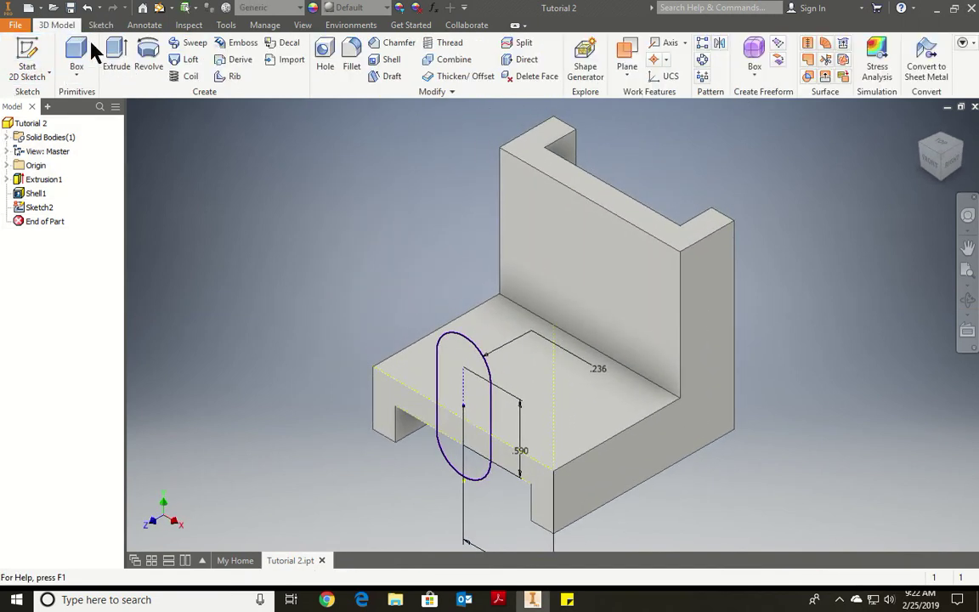
Set up an extrusion of the slot profile through the upright wall, ending at the recessed face on the wall's back.
click(116, 52)
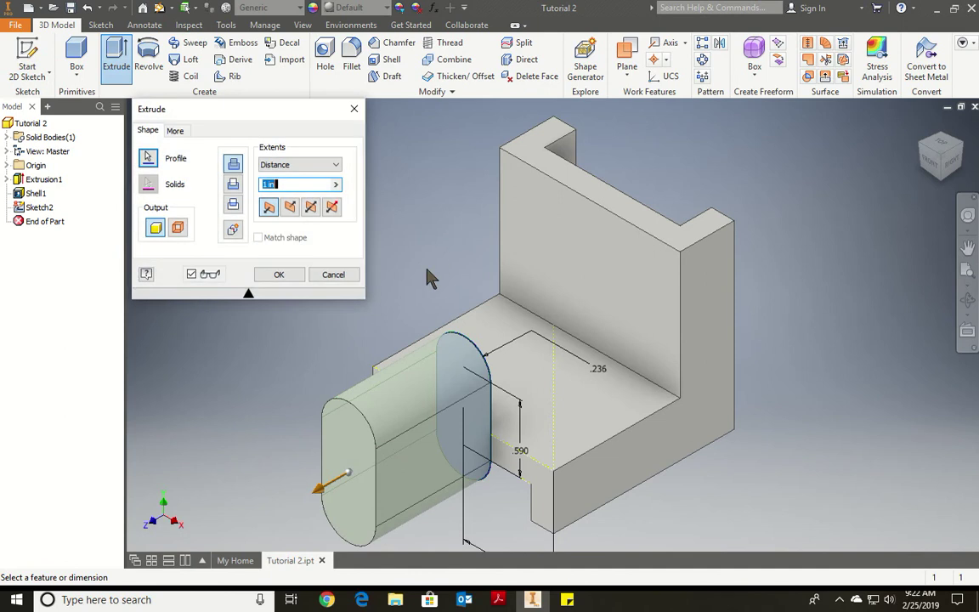
click(291, 215)
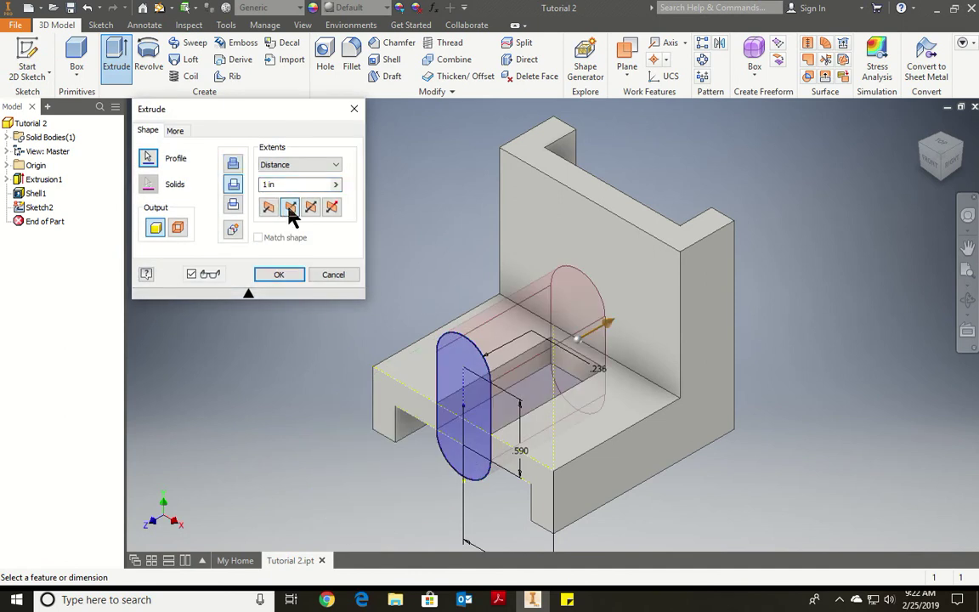
click(318, 164)
click(323, 198)
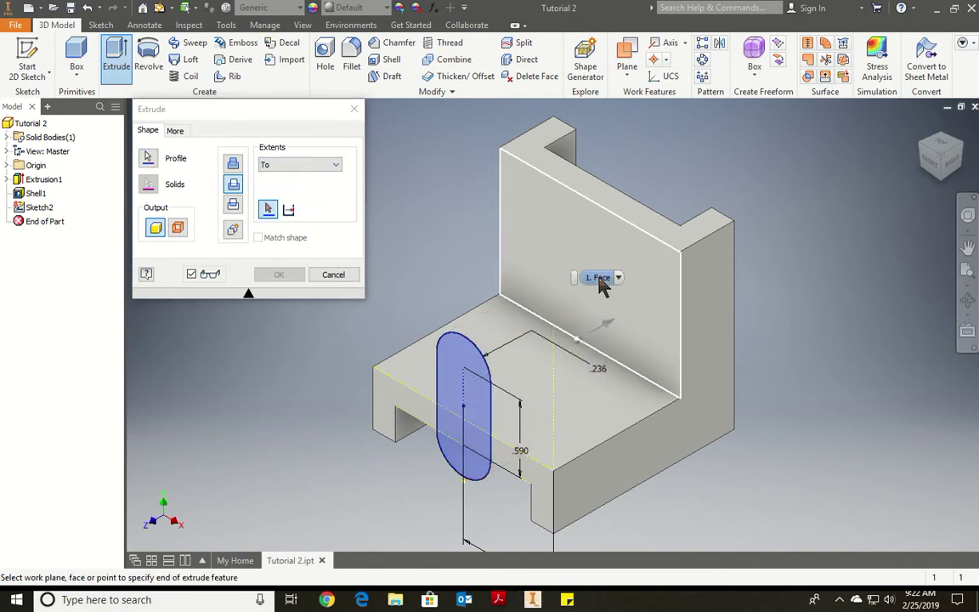
click(619, 279)
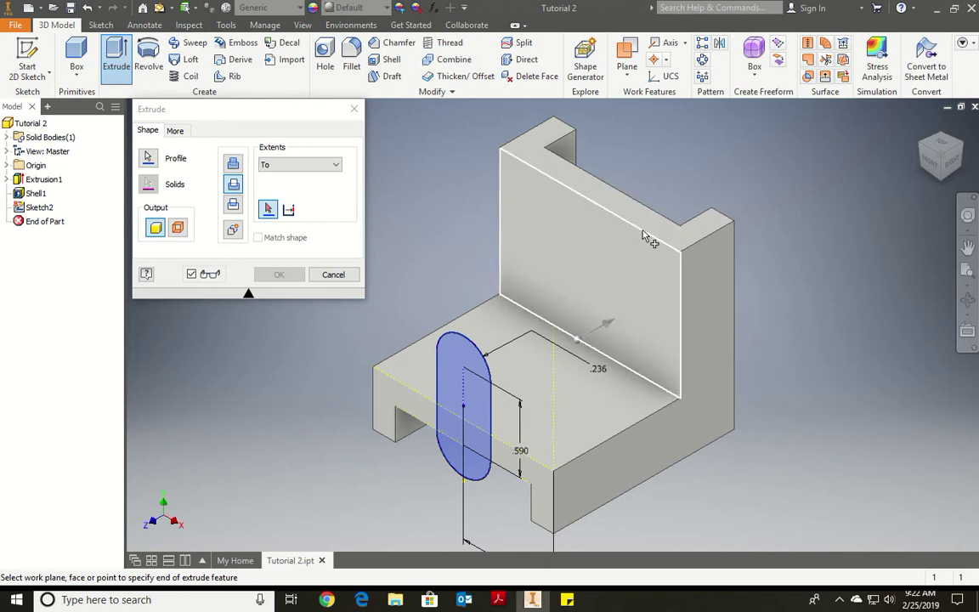
shift+middle_drag(786, 429, 655, 416)
click(667, 405)
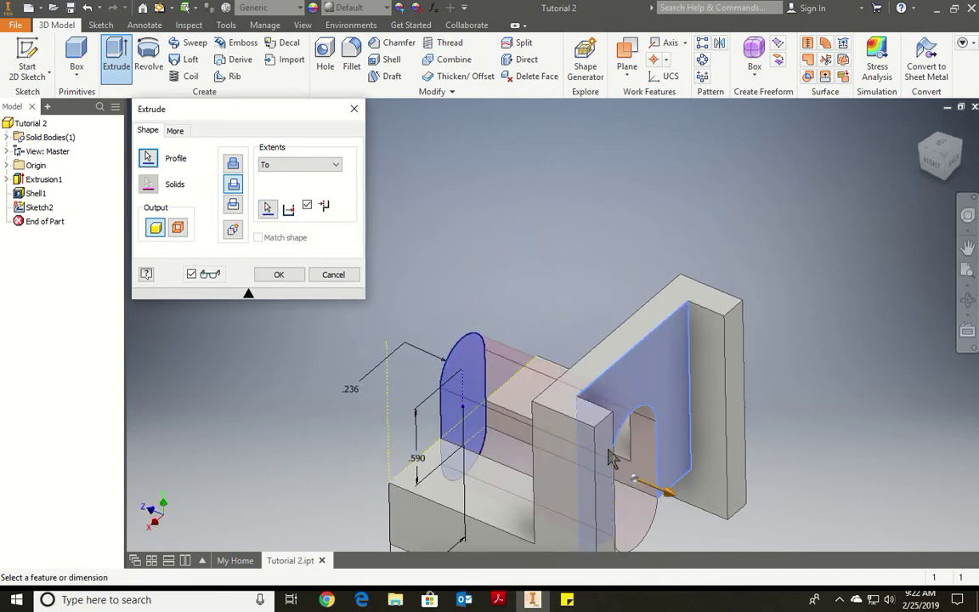
Set the slot extrusion's operation to Join and create the solid boss.
mouse_move(422, 259)
shift+middle_down()
mouse_move(442, 227)
mouse_move(429, 243)
shift+middle_up()
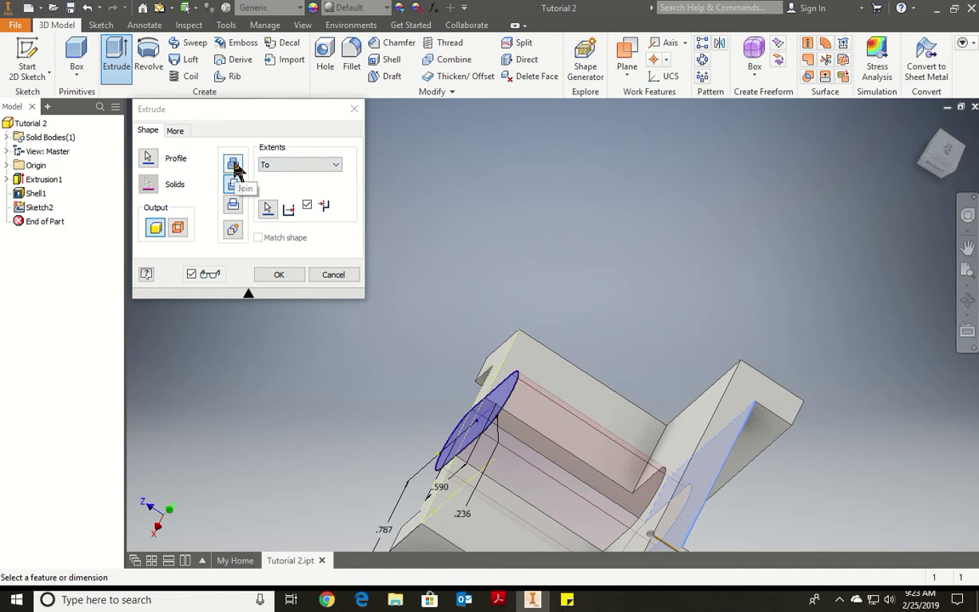
click(234, 166)
shift+middle_drag(466, 324, 361, 299)
click(280, 275)
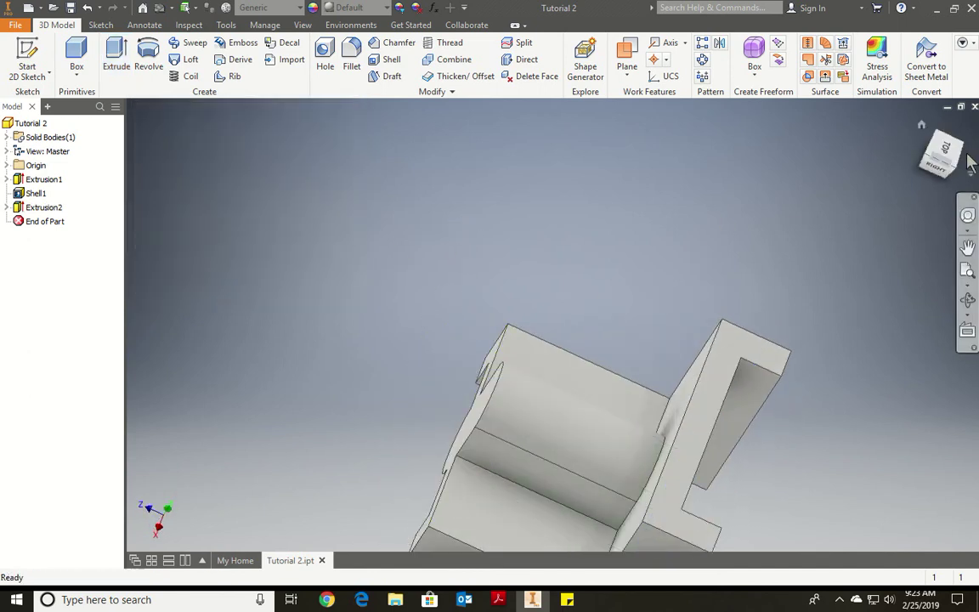
shift+middle_drag(442, 332, 482, 402)
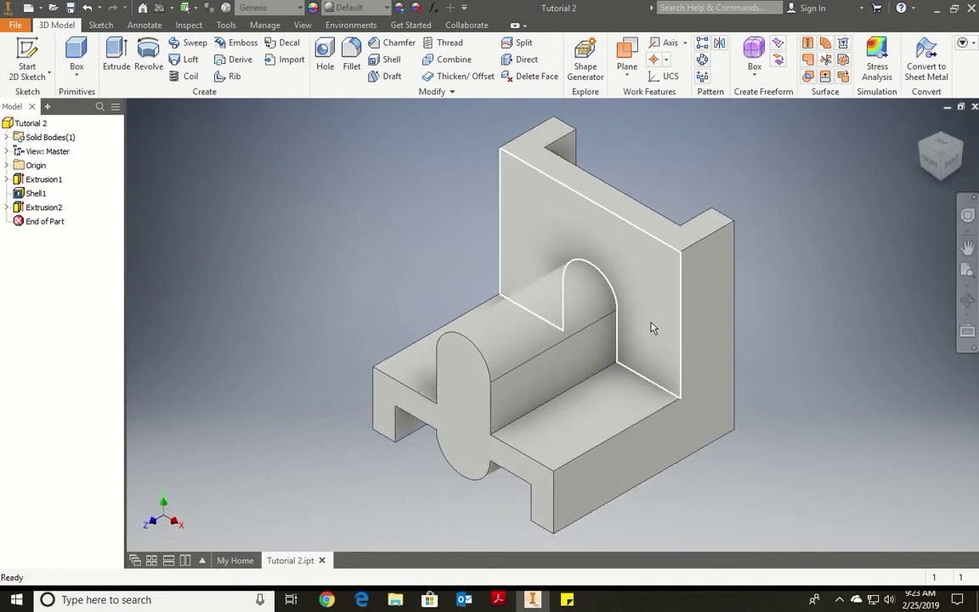
Try an inner slot 0.118 in wide on the boss's front face, and undo the slot.
mouse_move(676, 353)
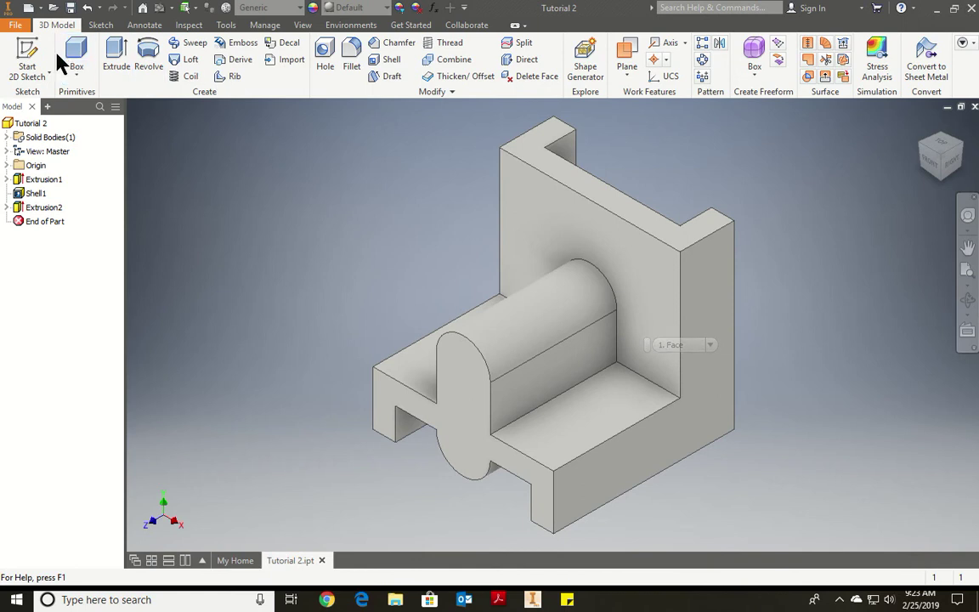
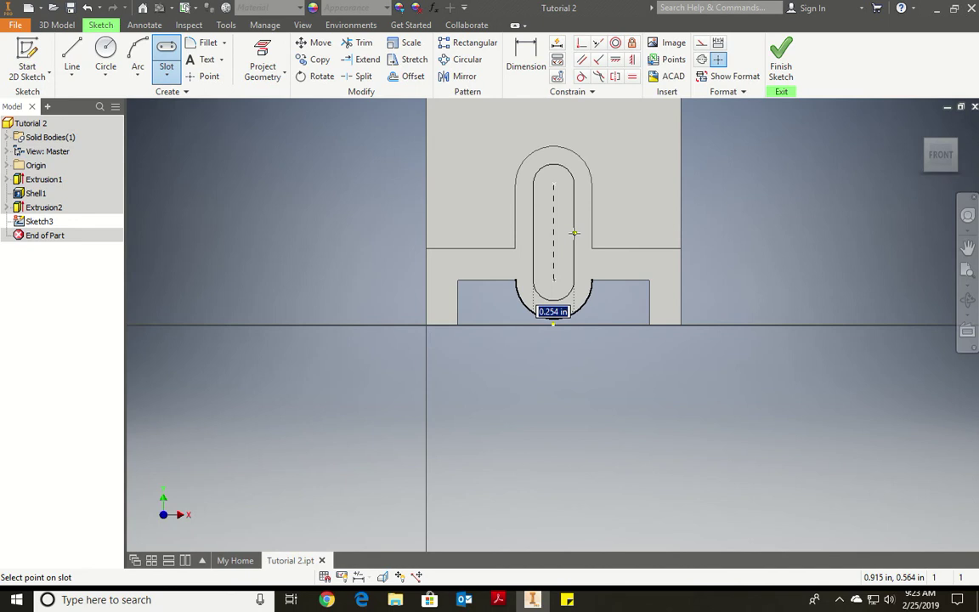
text(1)
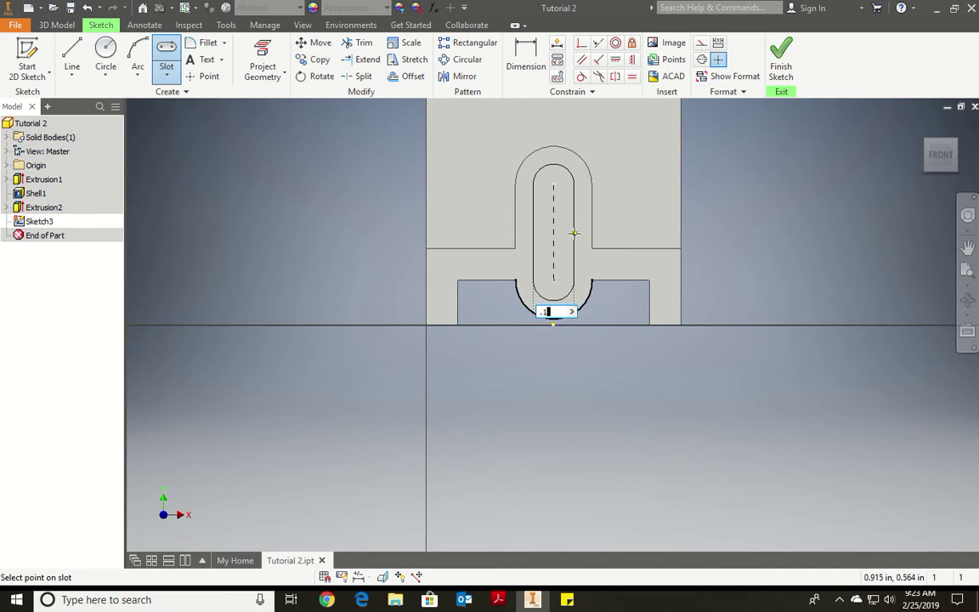
text(118)
key(Return)
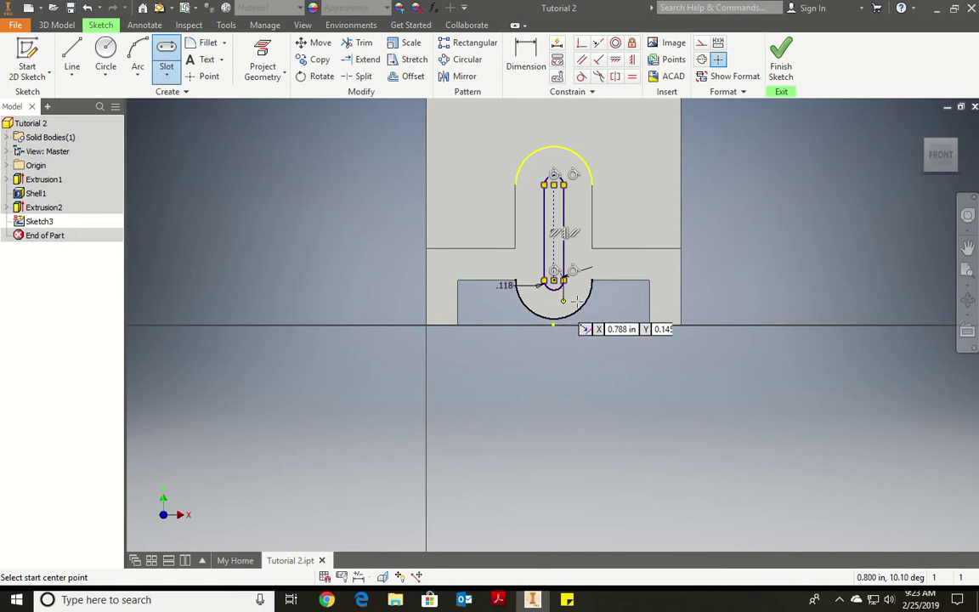
key(Escape)
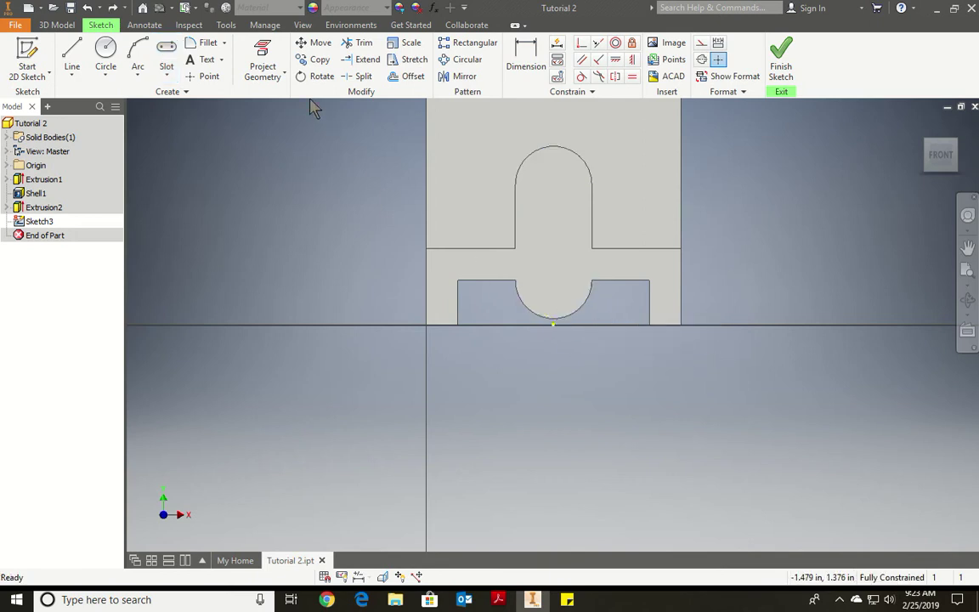
Draw a center-to-center slot between the boss's upper and lower arc centers on its front face, with a 0.118 in radius.
click(168, 82)
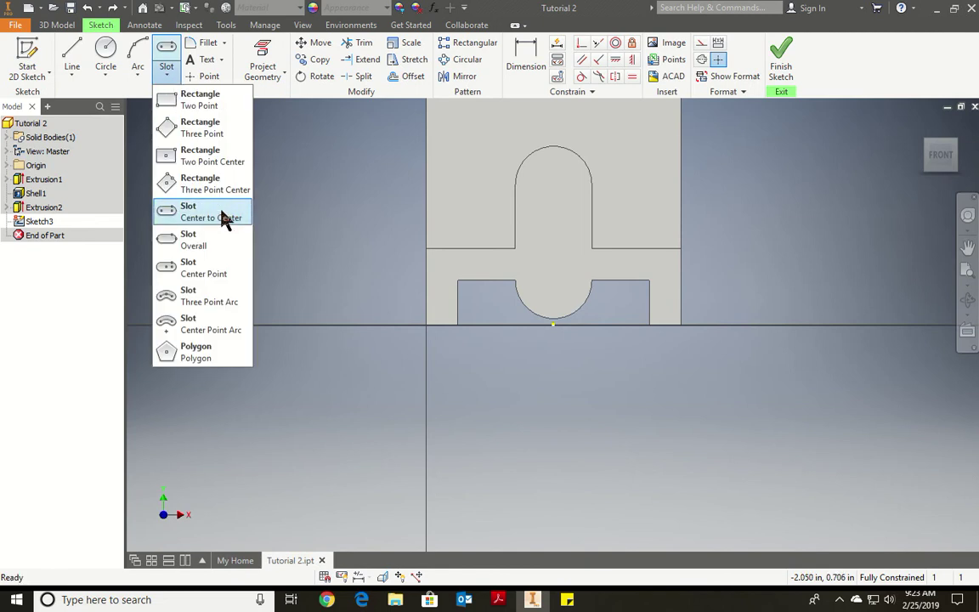
click(227, 217)
click(554, 183)
click(554, 282)
right_click(565, 261)
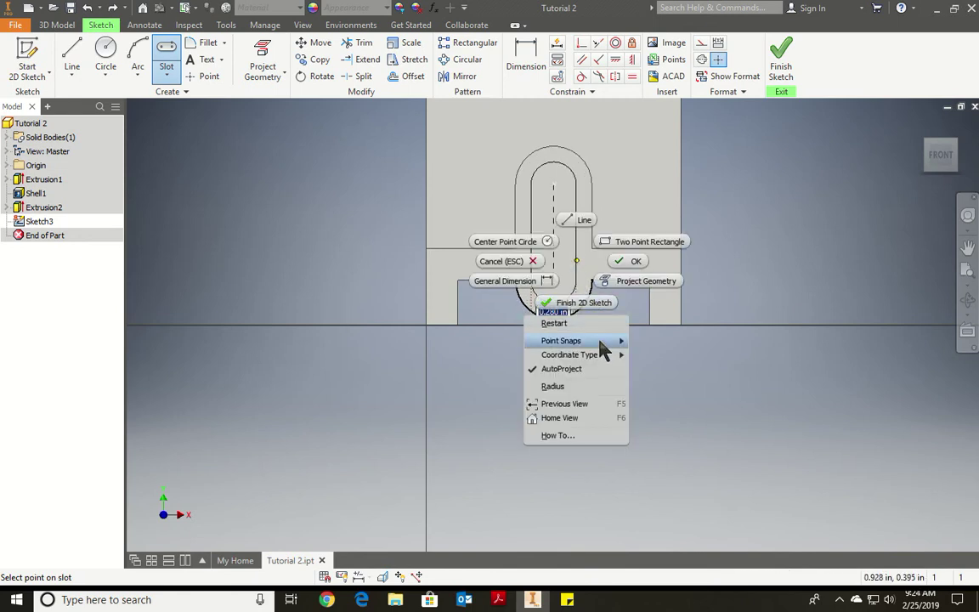
click(600, 387)
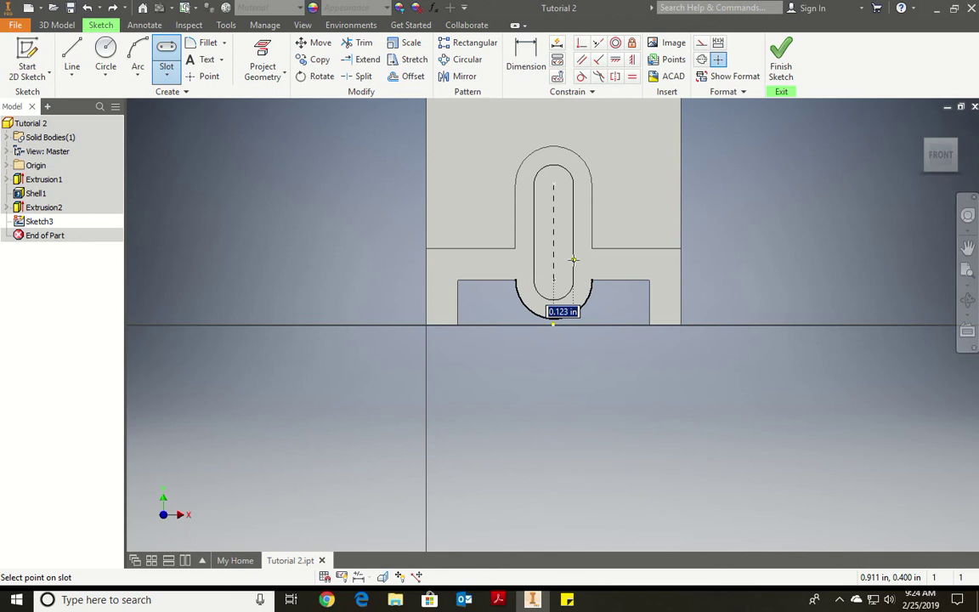
text(.118)
key(Return)
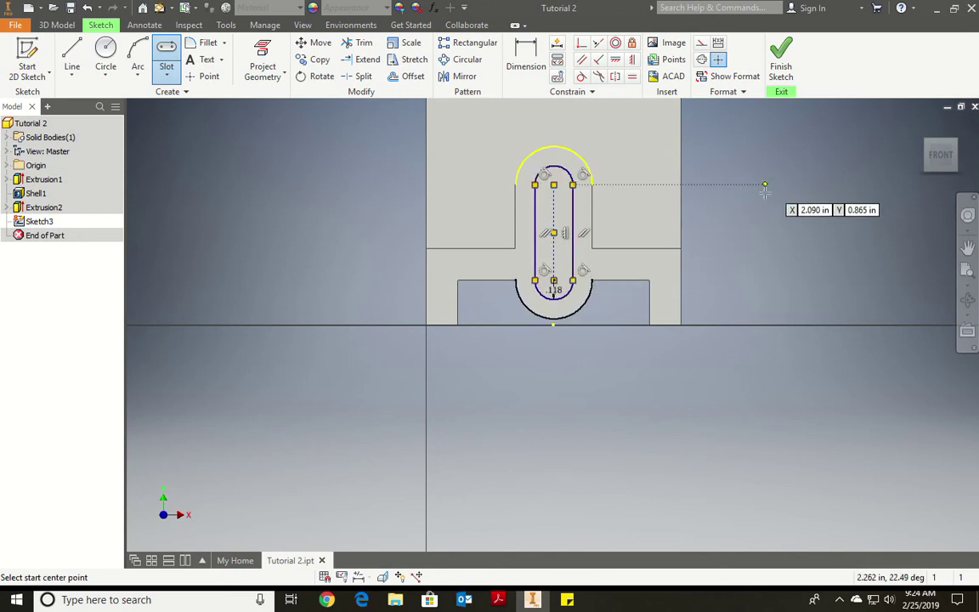
key(Escape)
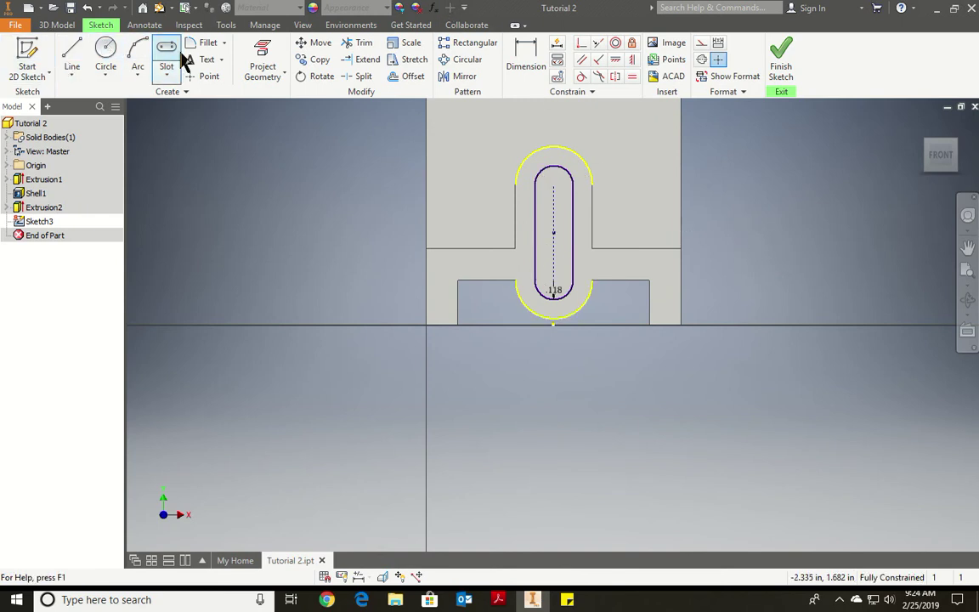
Finish the sketch and cut the inner slot through all of the boss and upright wall using Extrude.
click(782, 61)
click(115, 58)
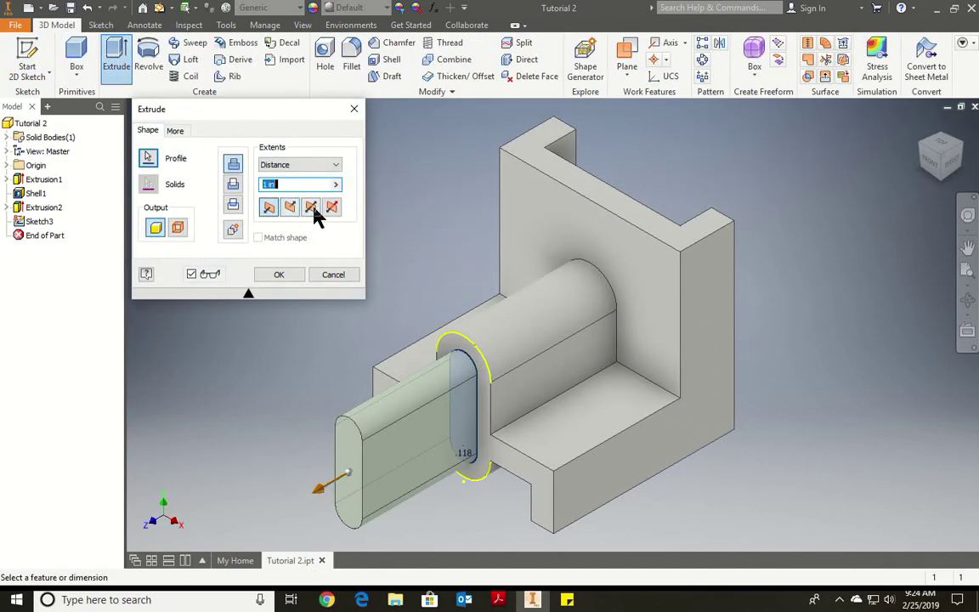
click(281, 207)
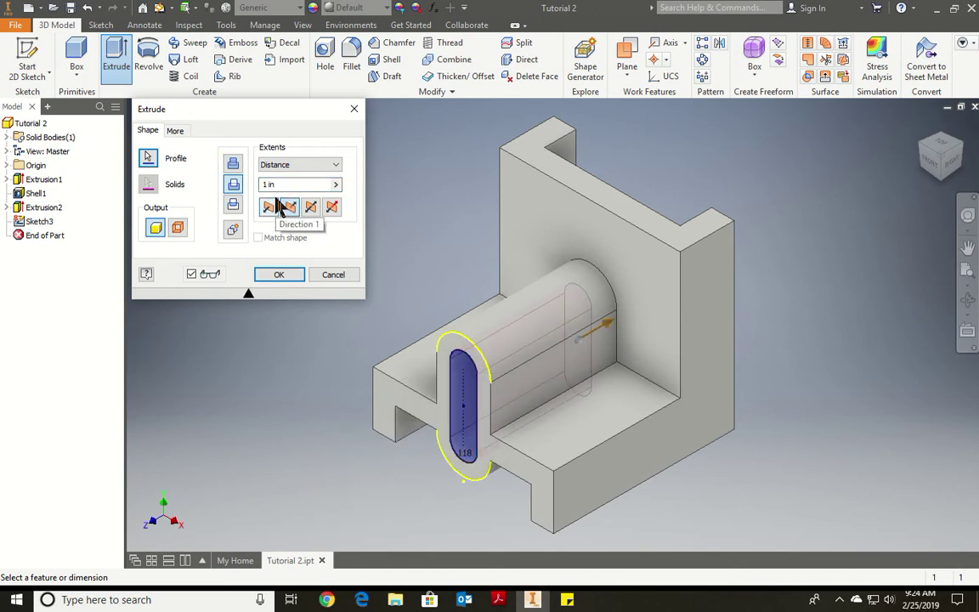
click(308, 165)
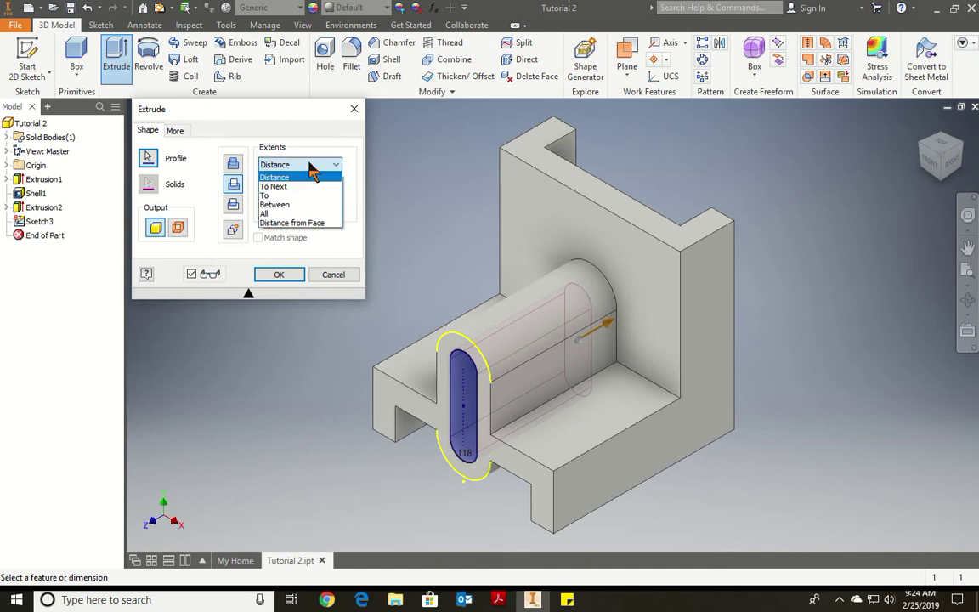
click(297, 213)
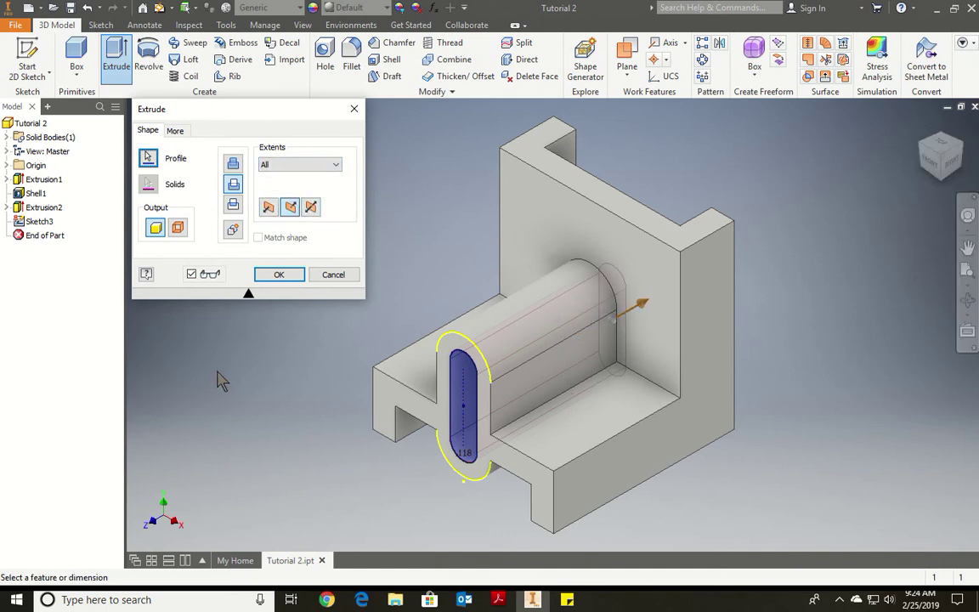
click(272, 278)
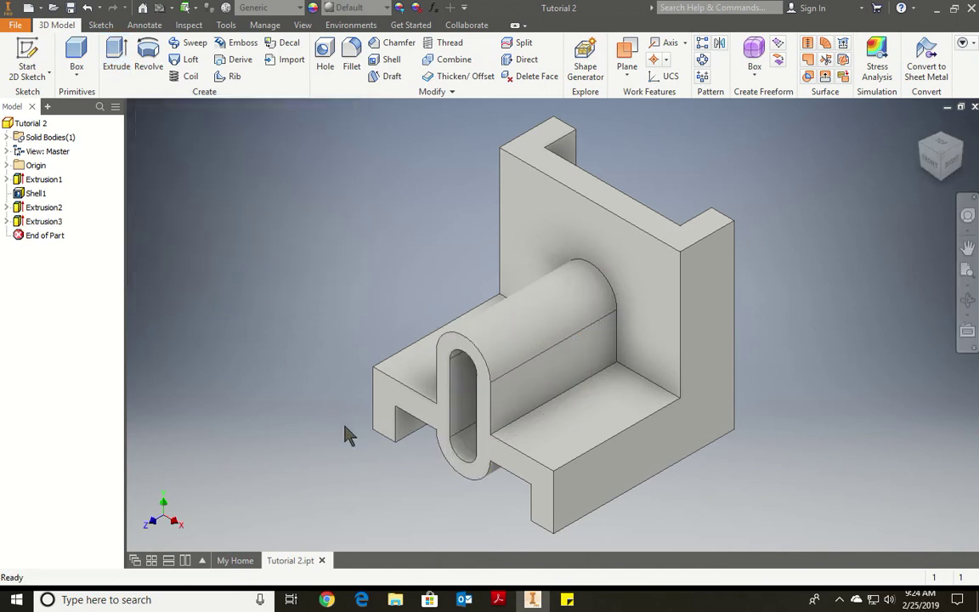
Inspect the slotted boss from the front, restore the home view and save the part.
shift+middle_drag(334, 449, 372, 444)
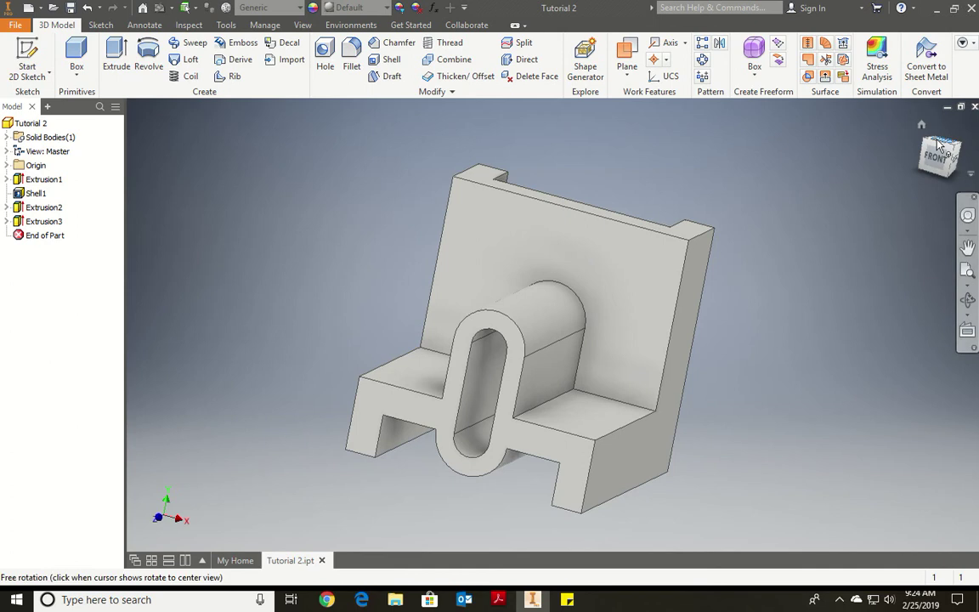
click(923, 126)
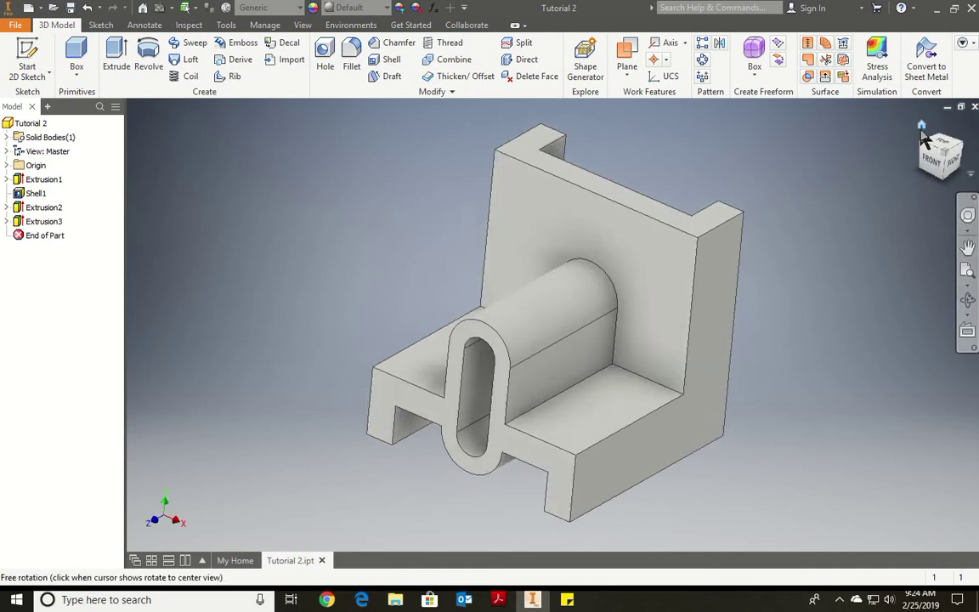
click(71, 8)
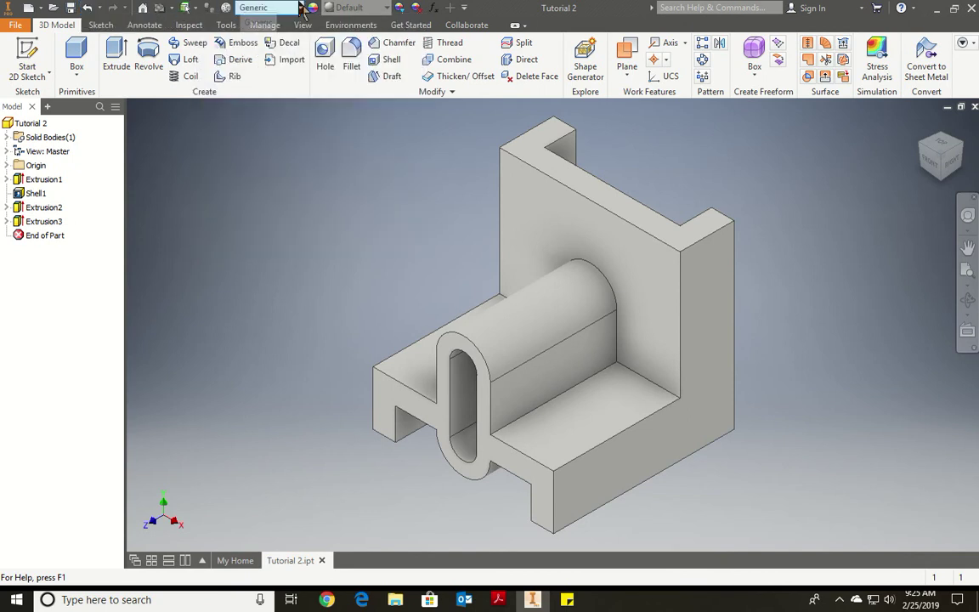
Create a work plane midway between the bracket's two outer side faces.
click(634, 82)
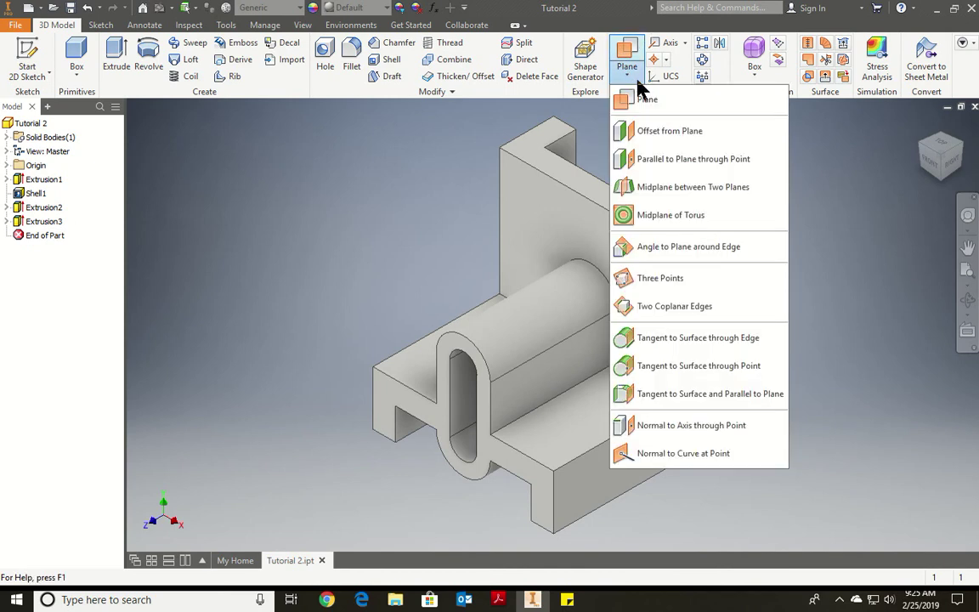
click(686, 188)
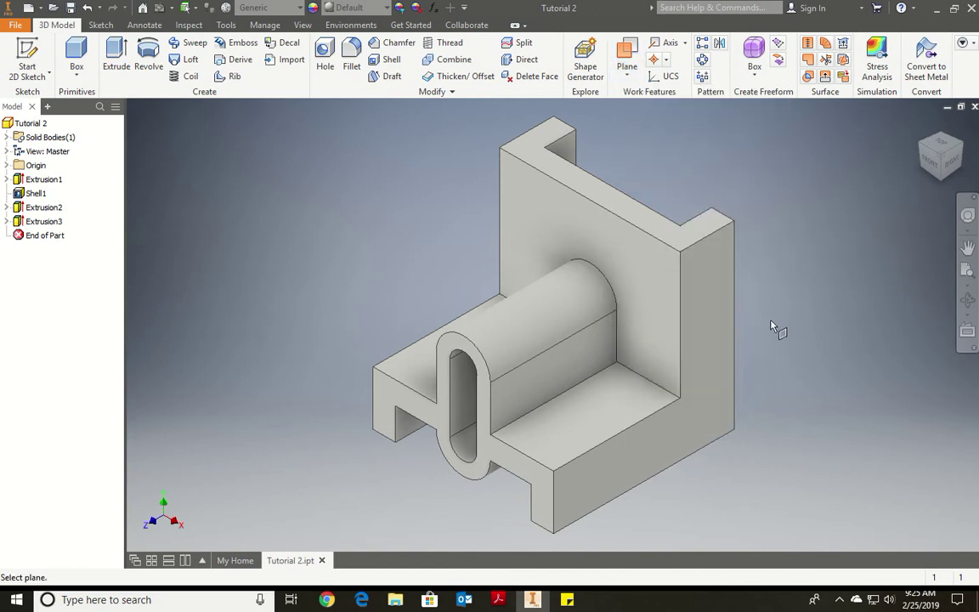
click(716, 374)
shift+middle_drag(470, 389, 686, 398)
click(413, 286)
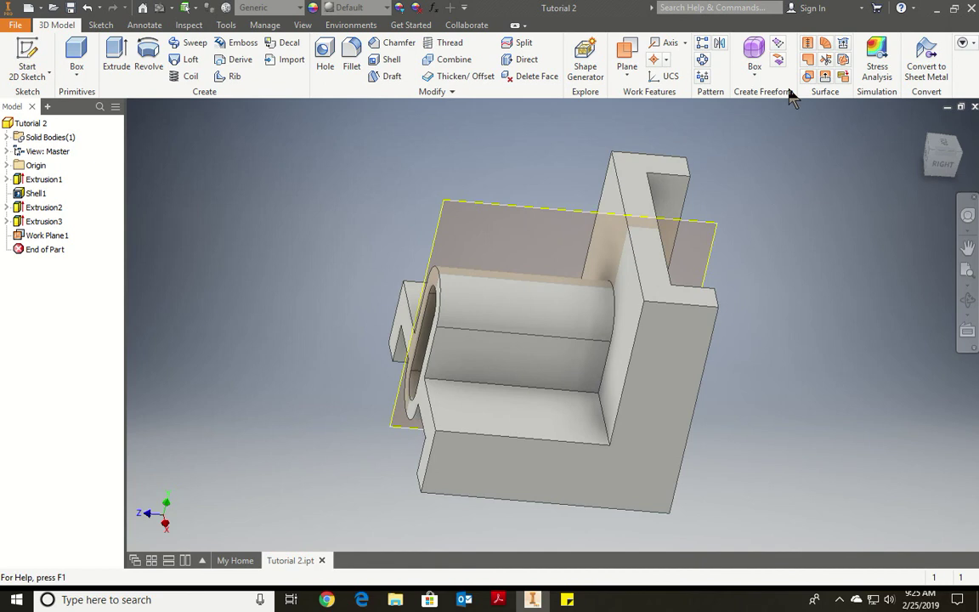
shift+middle_drag(850, 145, 634, 280)
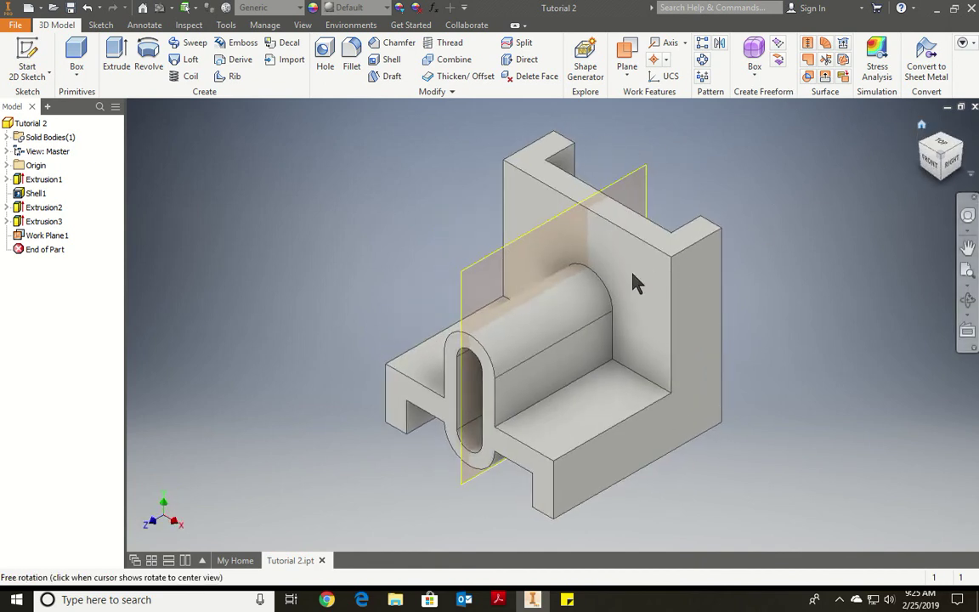
Start a 2D sketch on the midplane work plane and turn on Slice Graphics to expose the bracket's section.
click(30, 52)
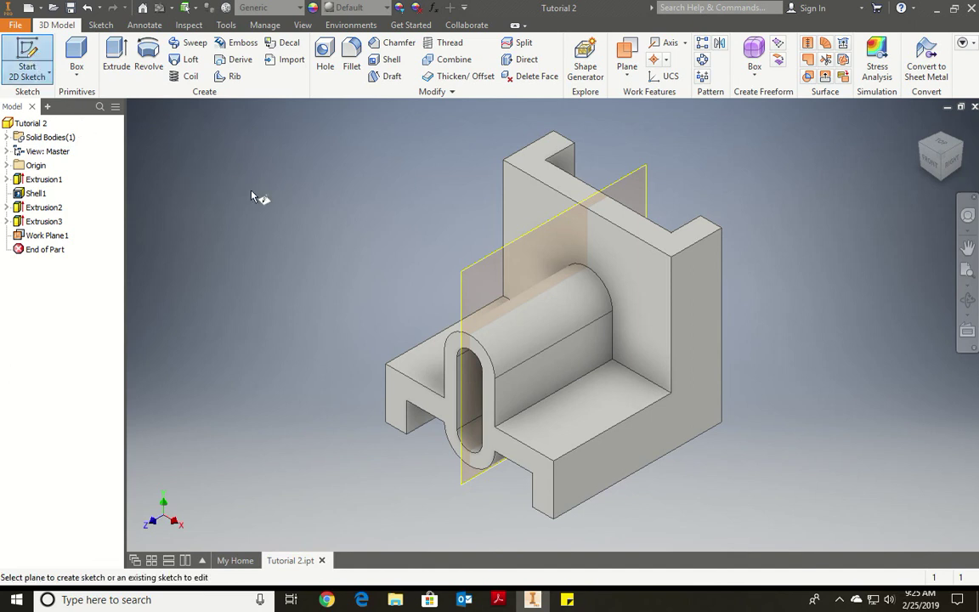
click(466, 271)
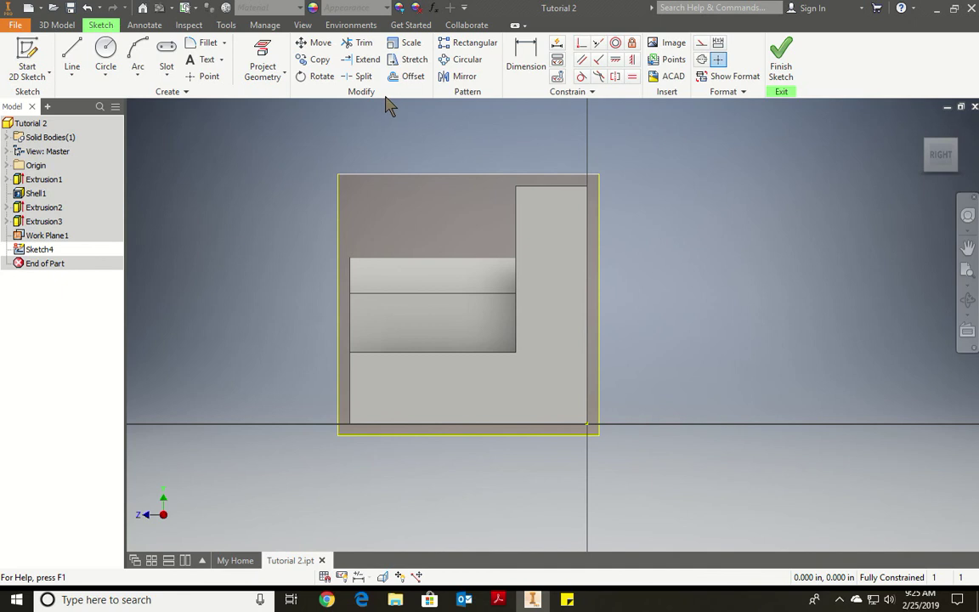
click(382, 577)
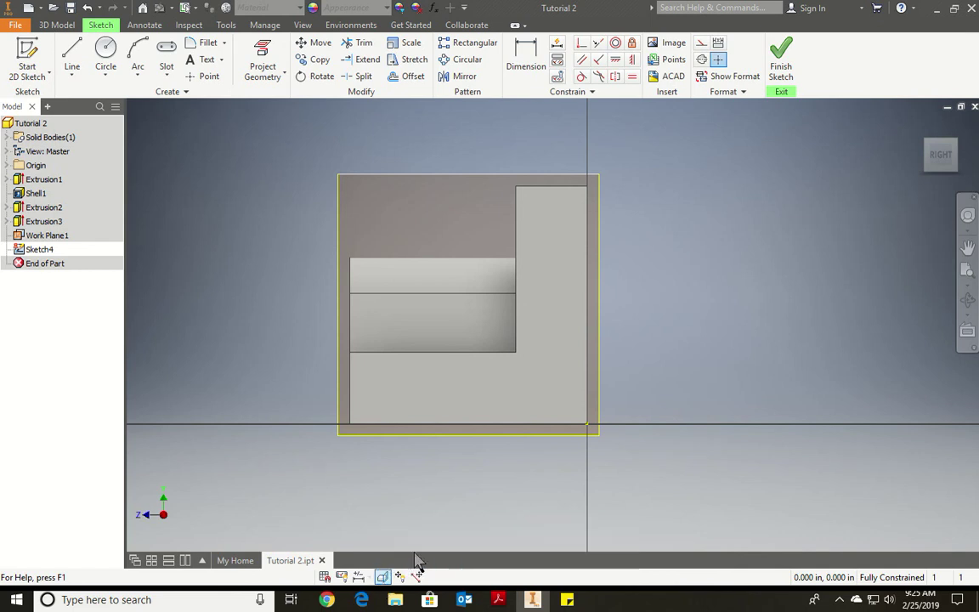
scroll(444, 164, up, 3)
scroll(443, 164, down, 2)
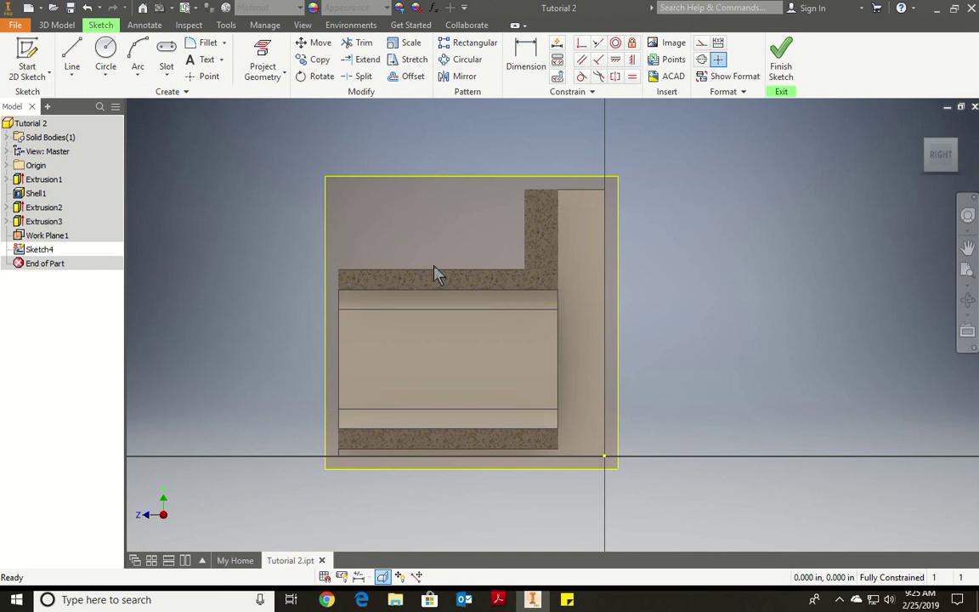
right_click(40, 250)
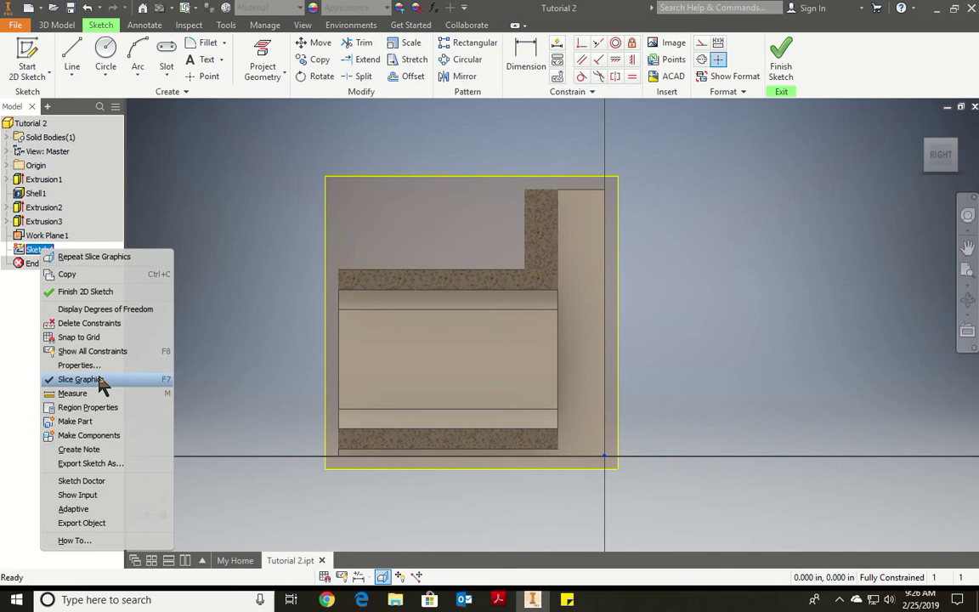
Project the cut edges of the sliced bracket section into the midplane sketch.
click(255, 262)
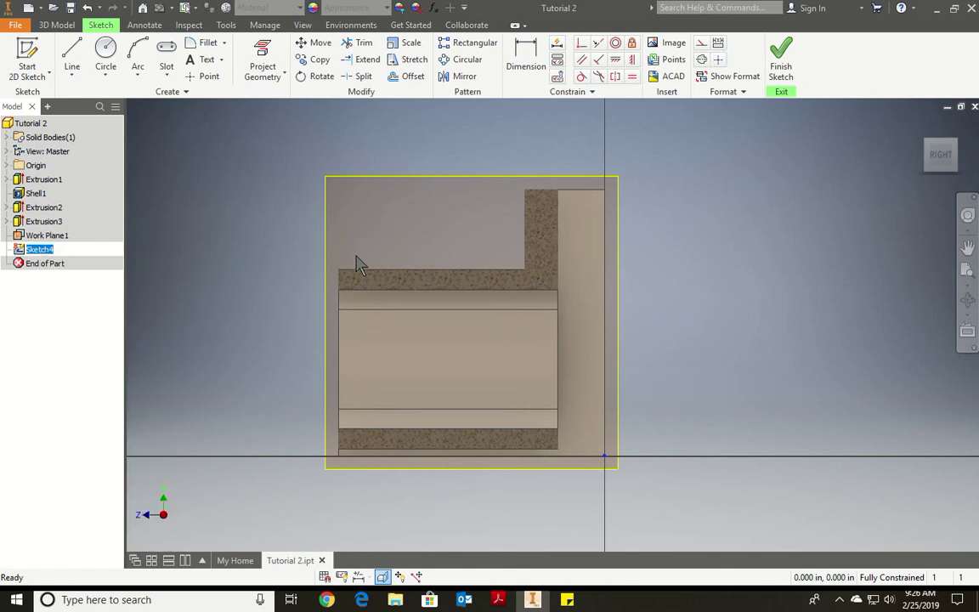
scroll(358, 260, down, 1)
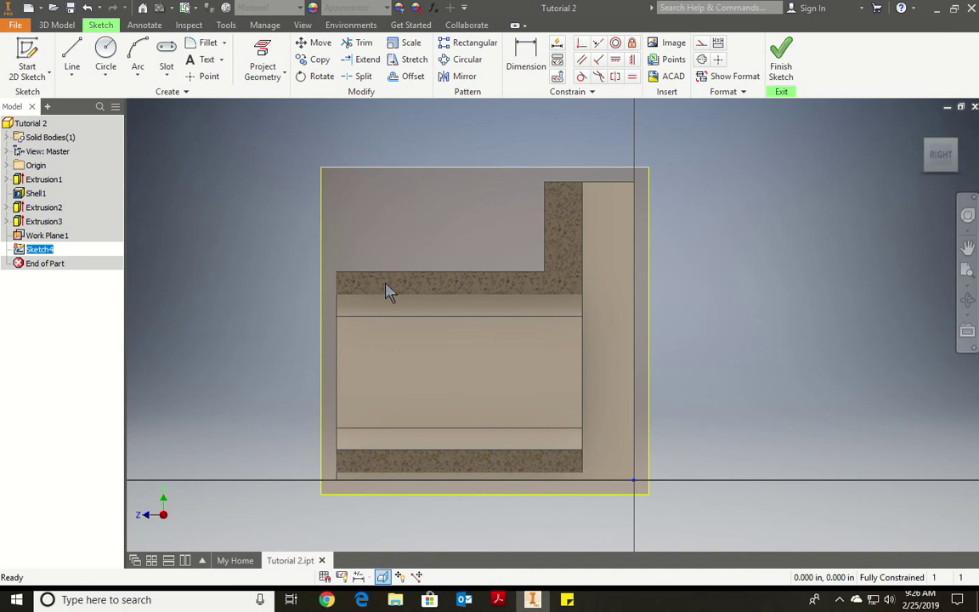
middle_drag(496, 242, 533, 259)
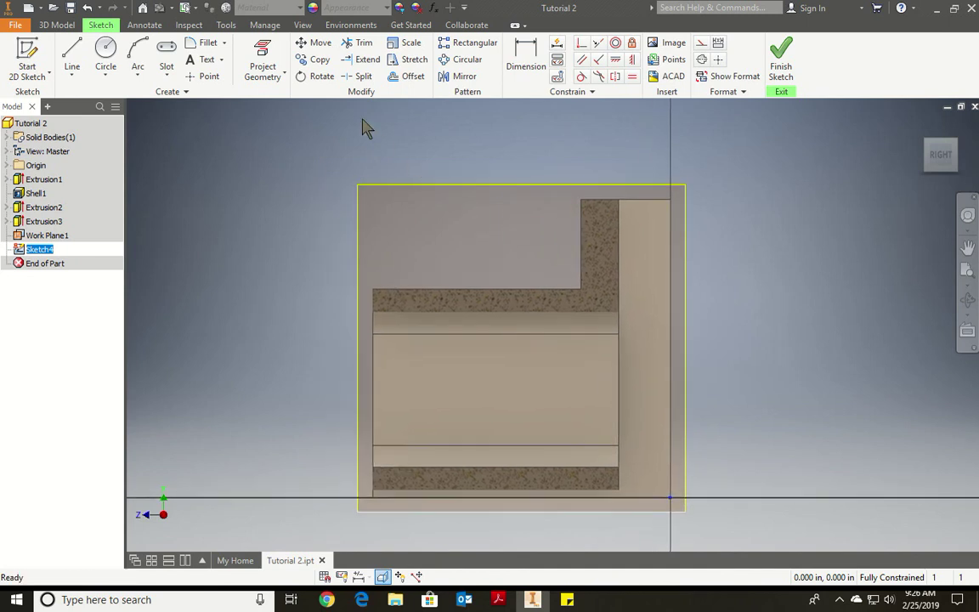
click(266, 79)
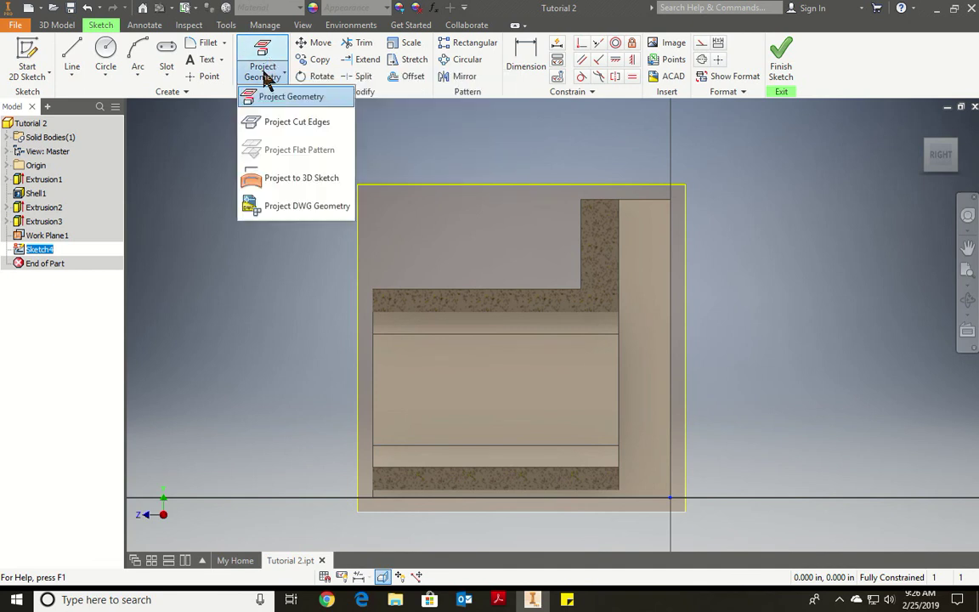
click(304, 125)
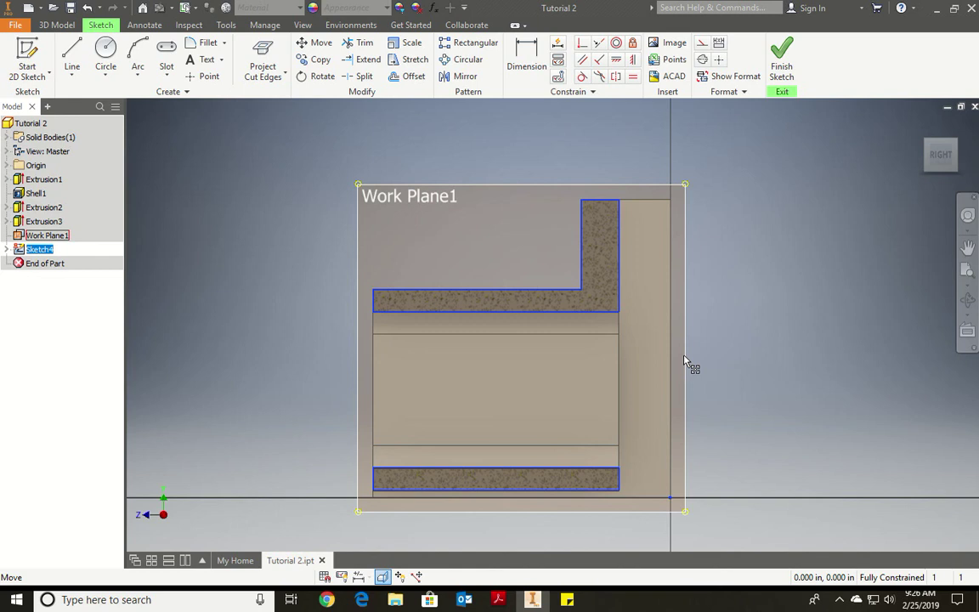
Draw a 0.197 in vertical line up from the boss's outer top corner, continue it to the upright wall's top front corner, and finish the sketch.
click(75, 51)
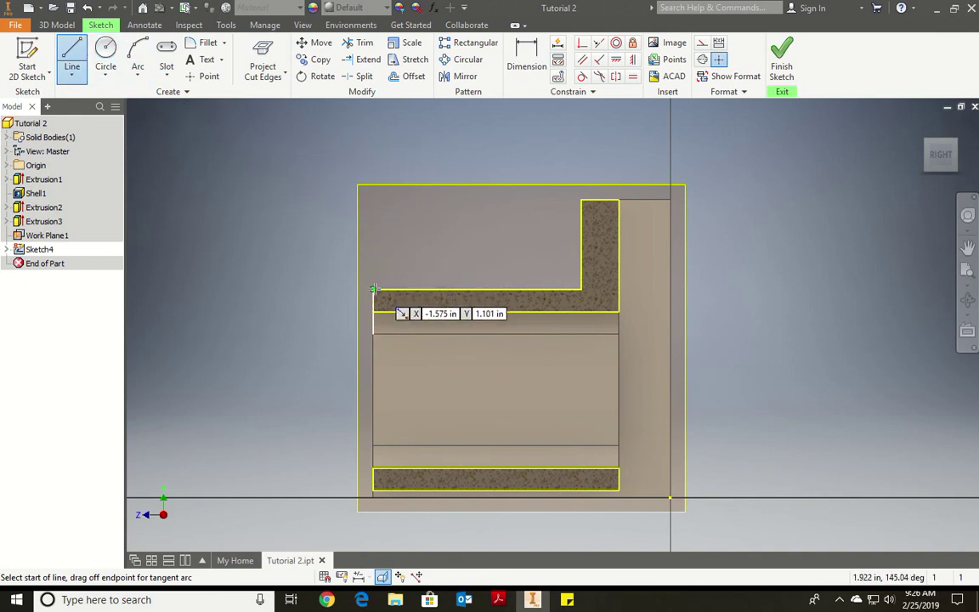
click(373, 289)
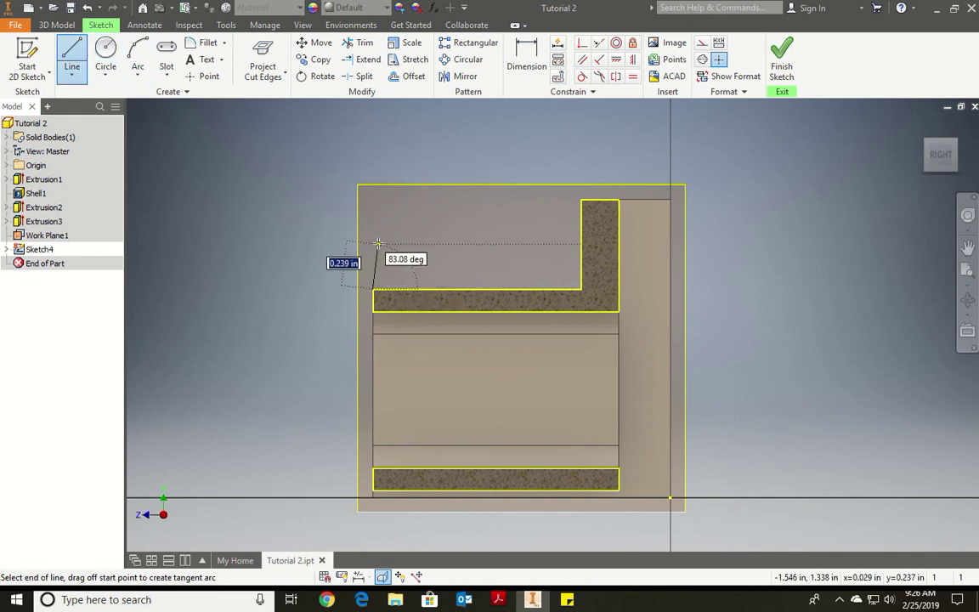
text(.197)
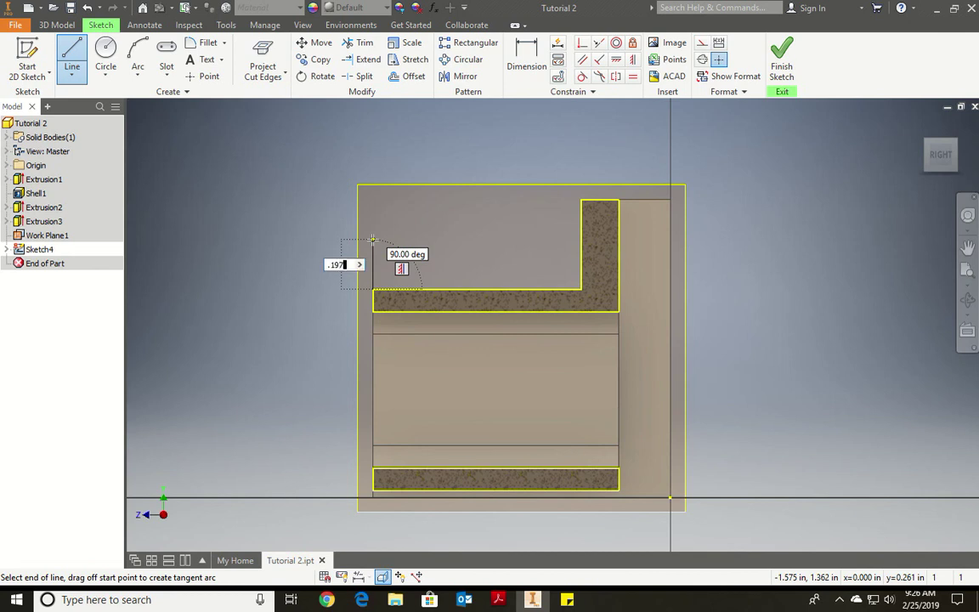
key(Return)
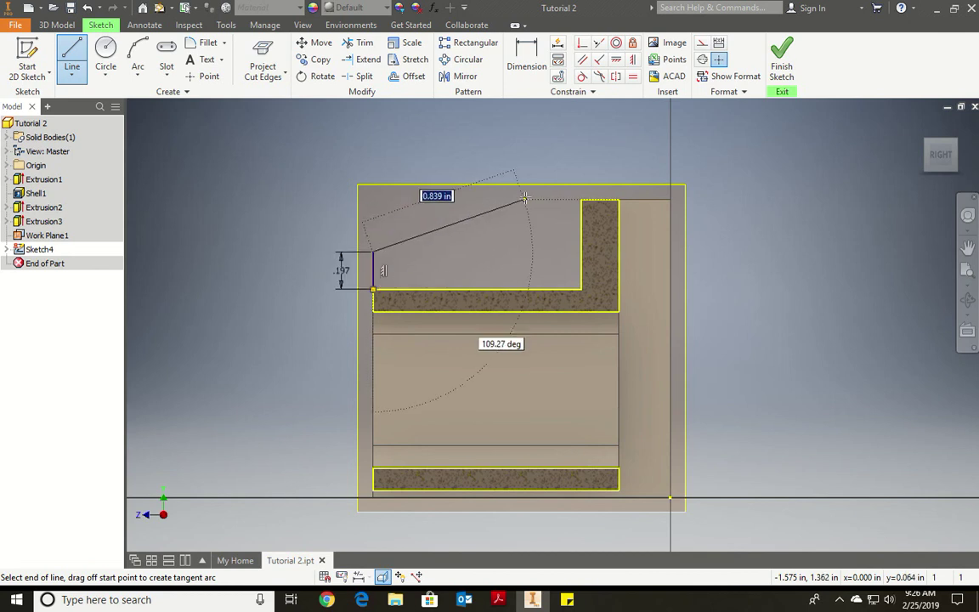
click(580, 200)
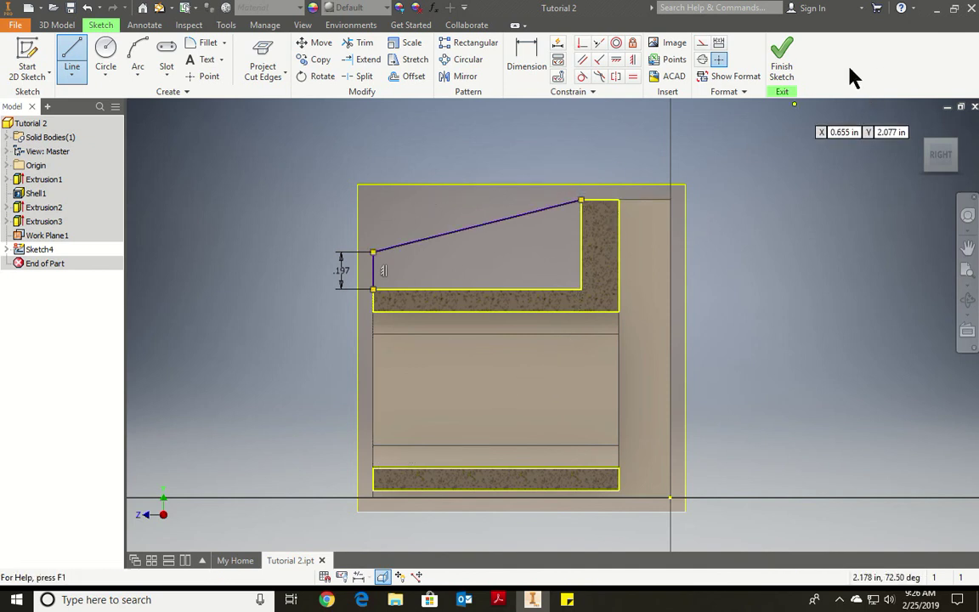
click(780, 68)
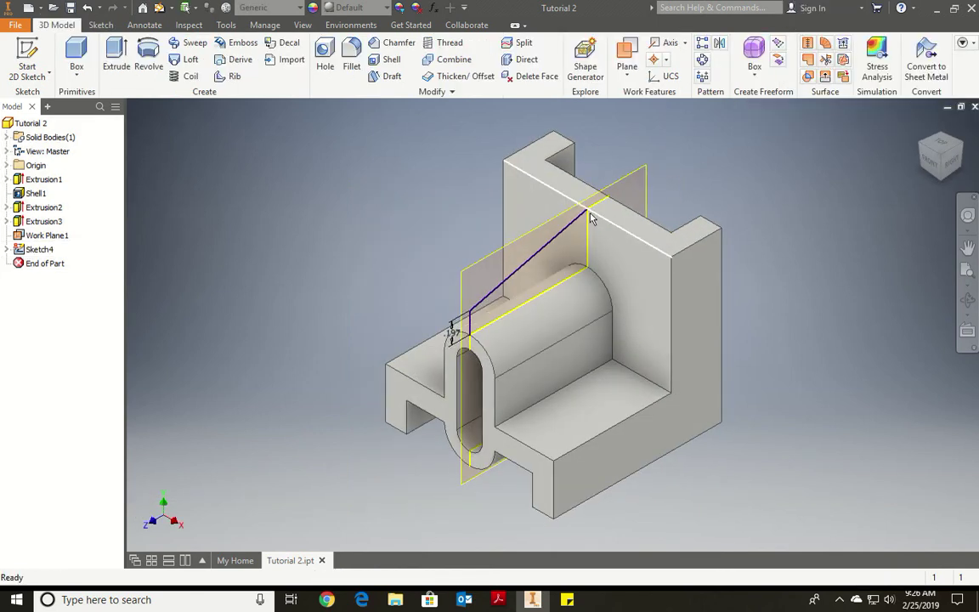
Create a rib from the sloped line, parallel to the sketch plane, directed toward the boss, finite and 0.197 in thick, symmetric about the midplane.
click(236, 78)
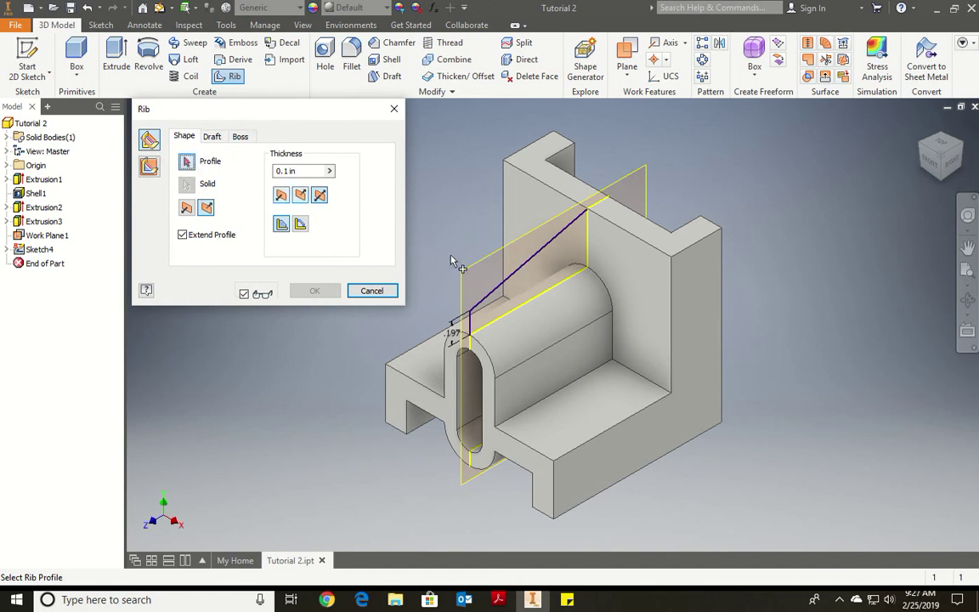
click(498, 289)
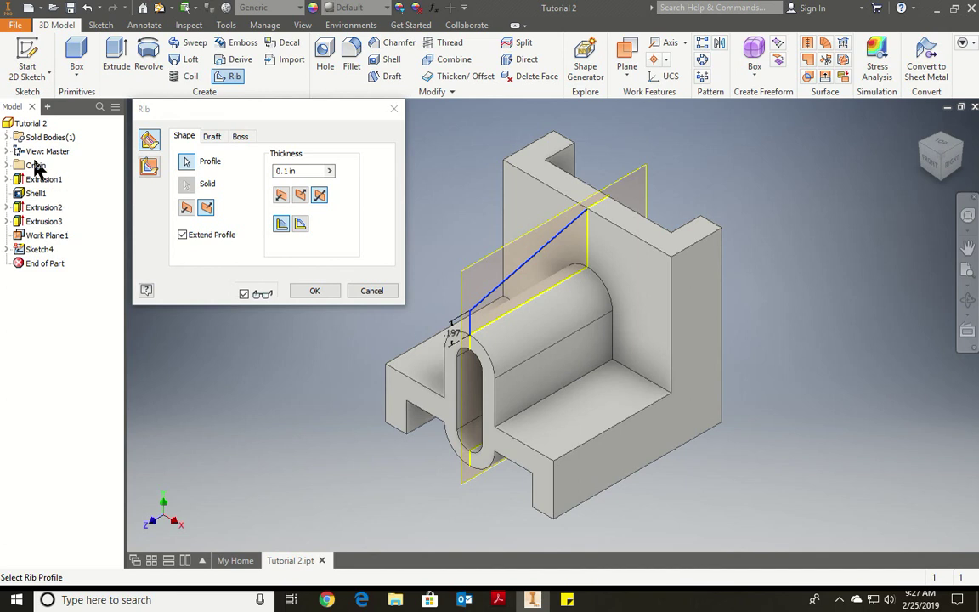
click(150, 168)
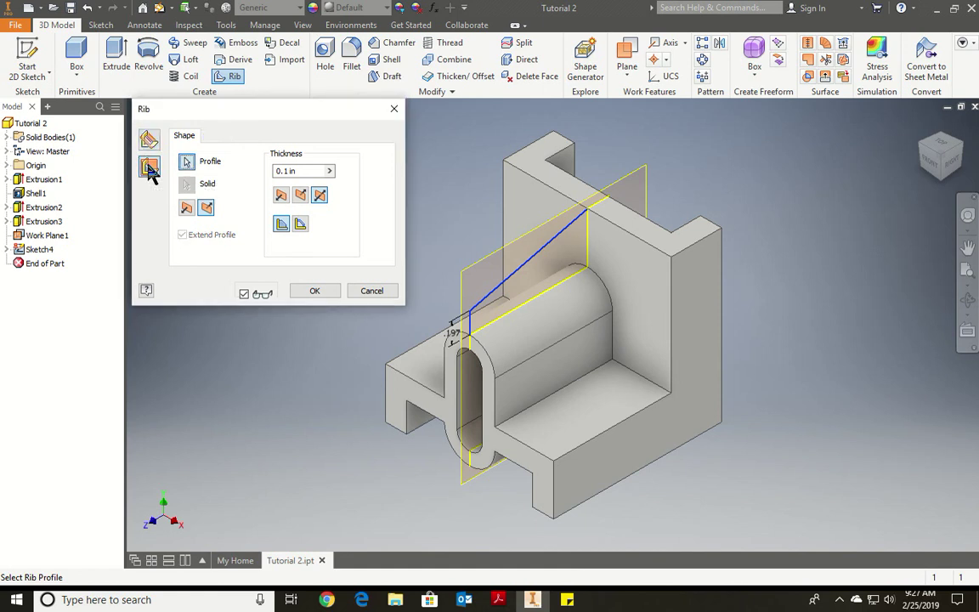
click(187, 210)
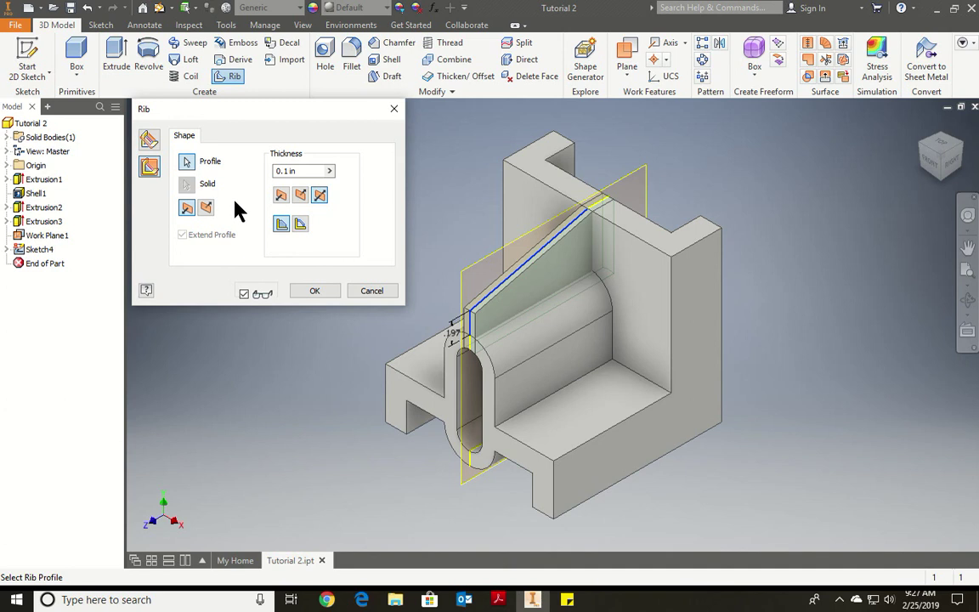
click(284, 170)
text(.197)
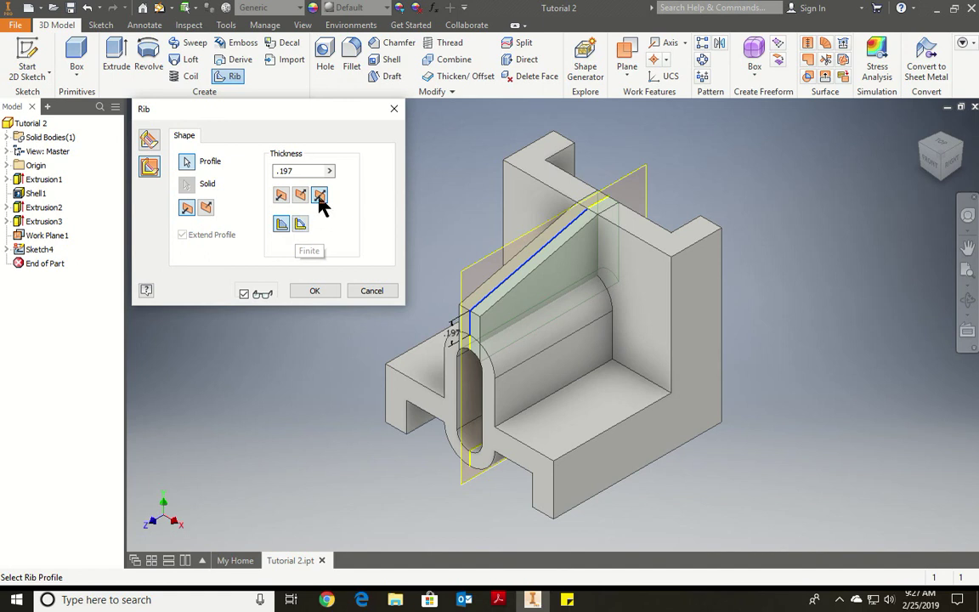
click(313, 290)
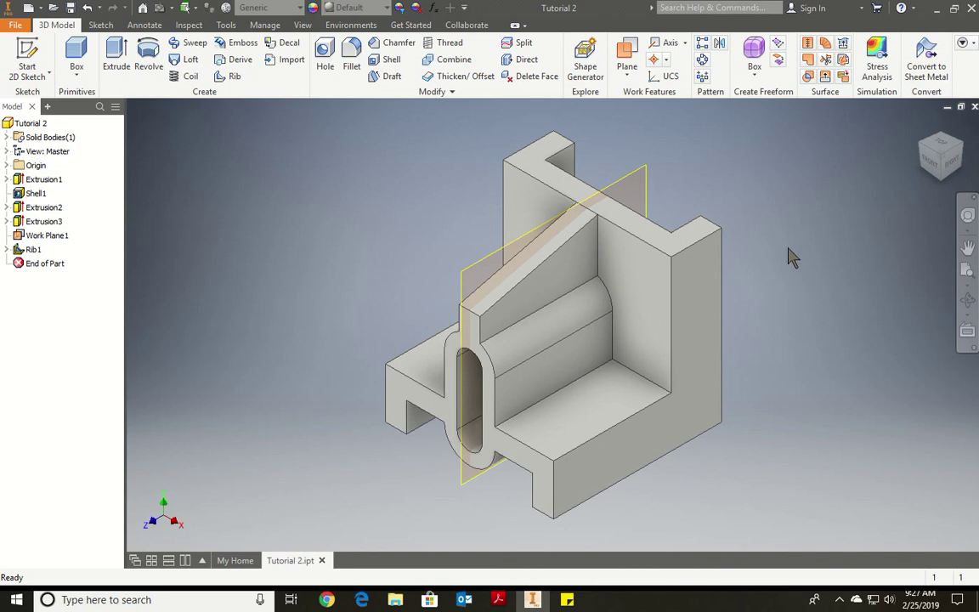
Hide the midplane work plane, restore the home view and save the part.
right_click(646, 180)
click(682, 198)
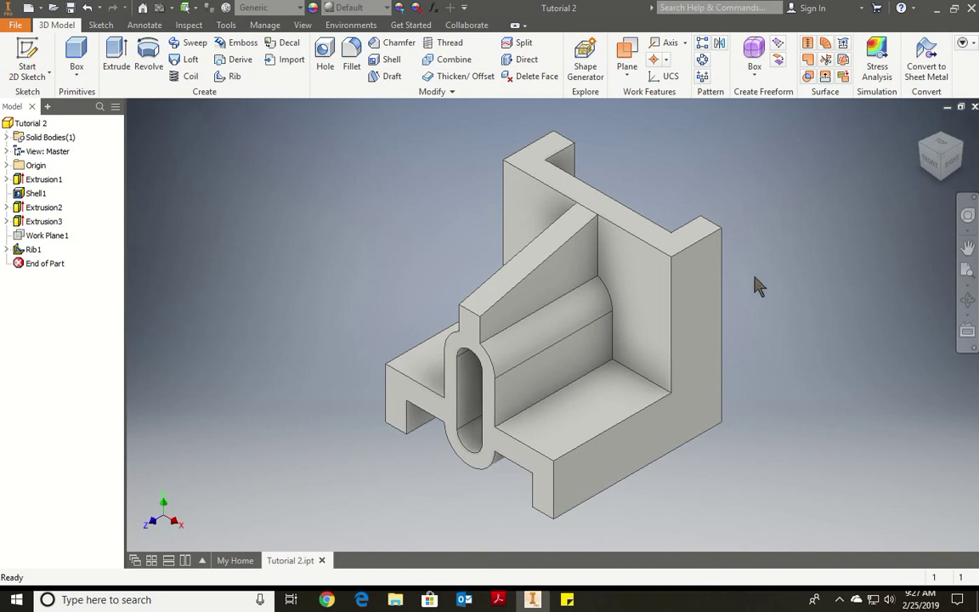
click(923, 126)
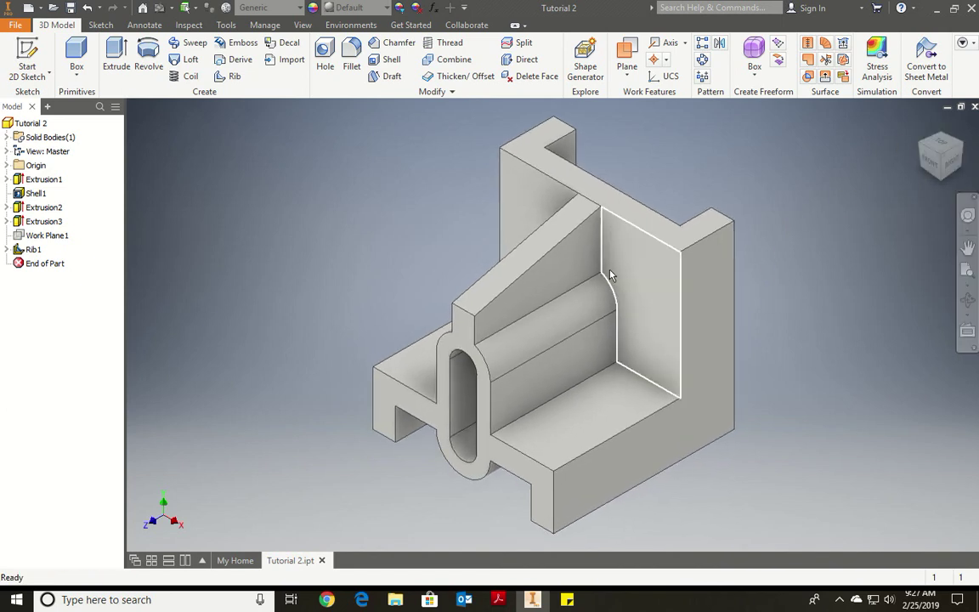
click(70, 10)
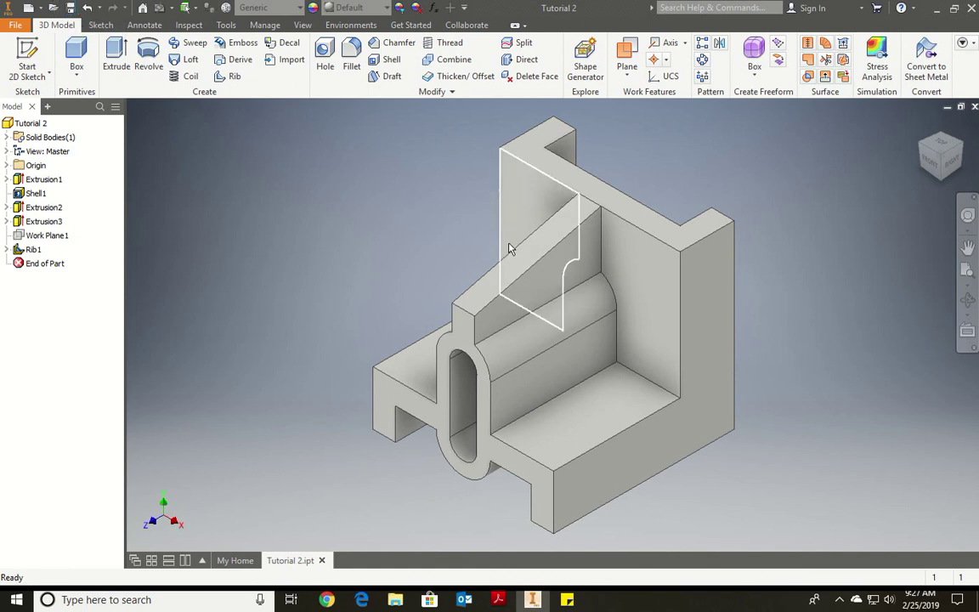